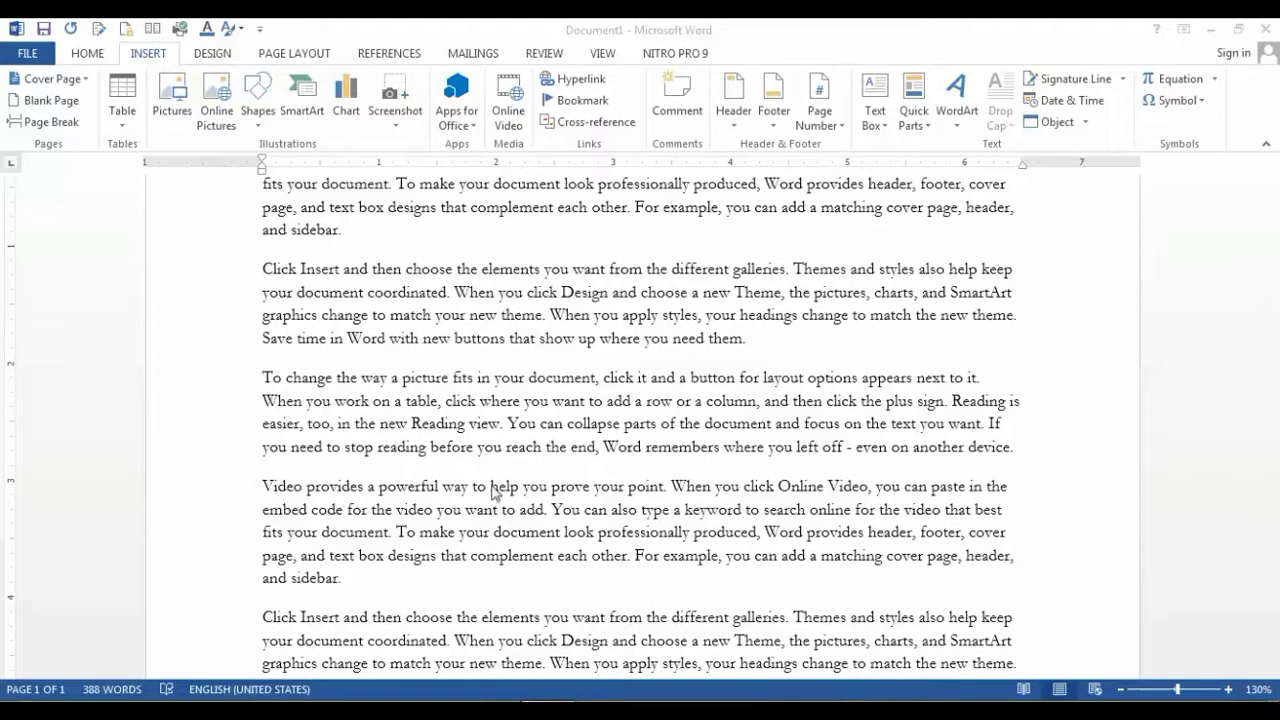
Scroll down to the end of the document, below the last paragraph.
{"action": "scroll", "coordinate": [492, 488], "scroll_direction": "down", "scroll_amount": 3}
{"action": "scroll", "coordinate": [492, 488], "scroll_direction": "down", "scroll_amount": 1}
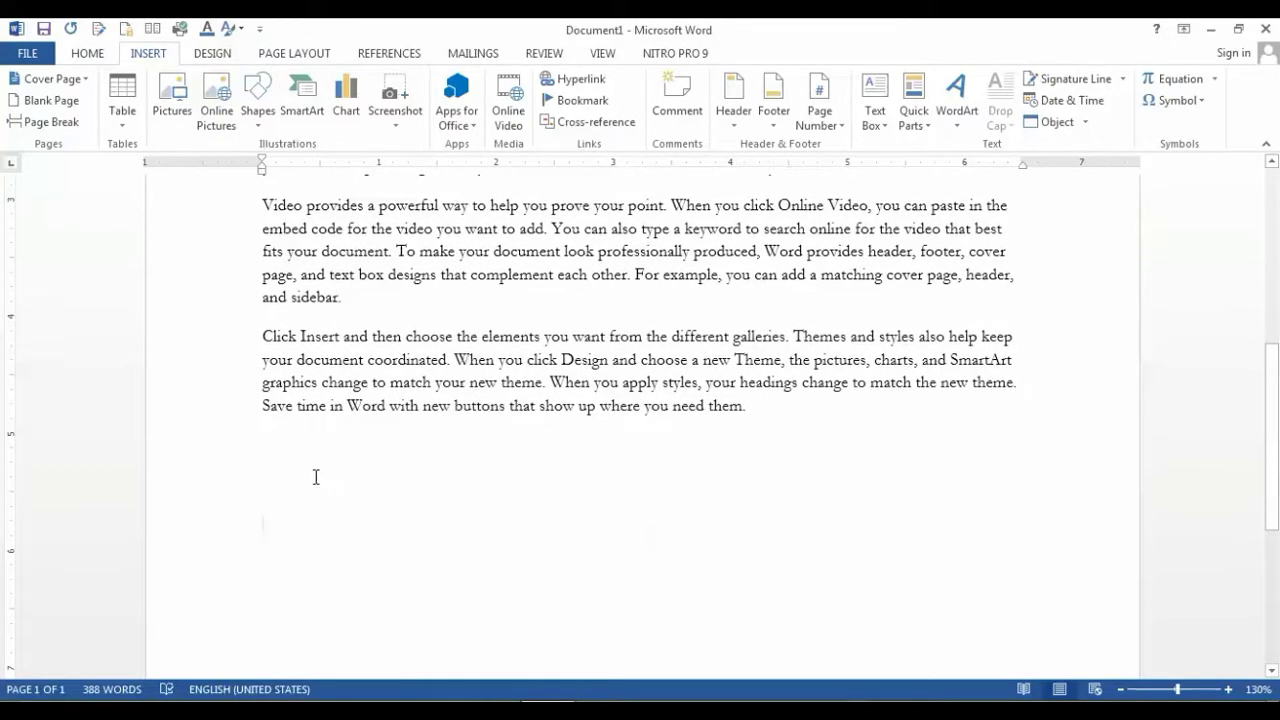
Set up an Office signature line with title computerbasicknowledgehub and the signer's e-mail.
{"action": "left_click", "coordinate": [1123, 80]}
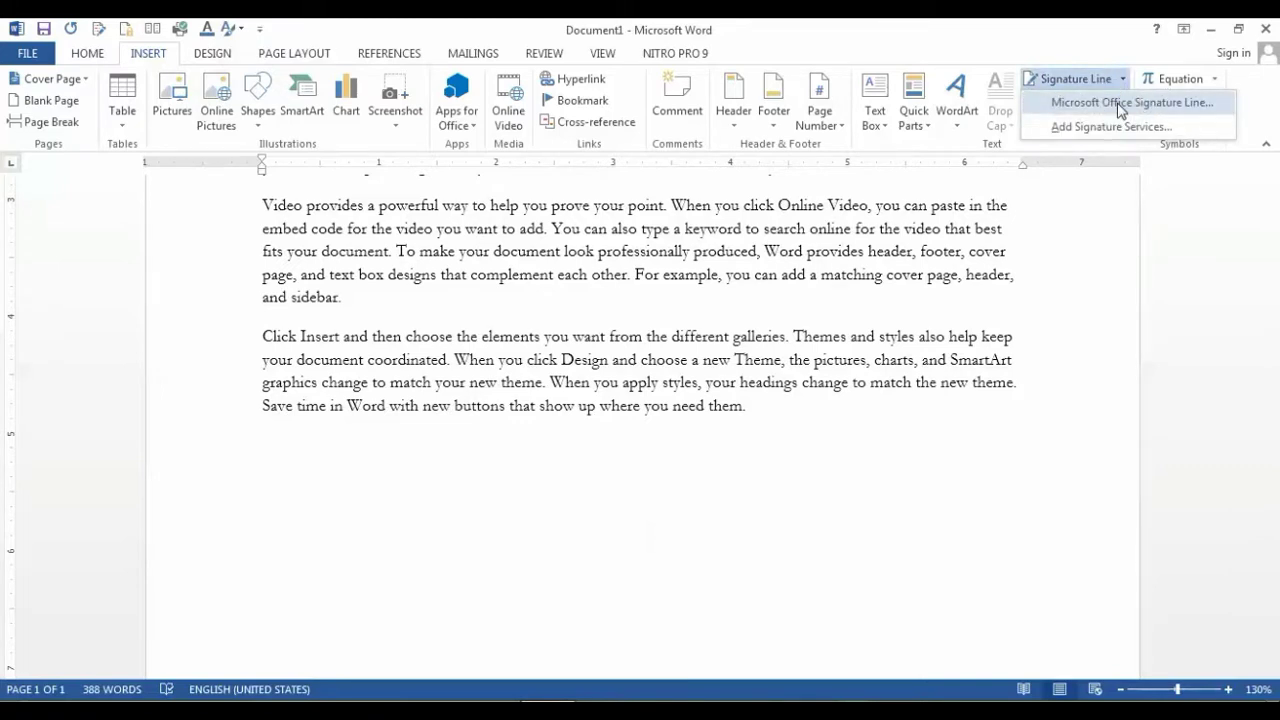
{"action": "left_click", "coordinate": [1120, 104]}
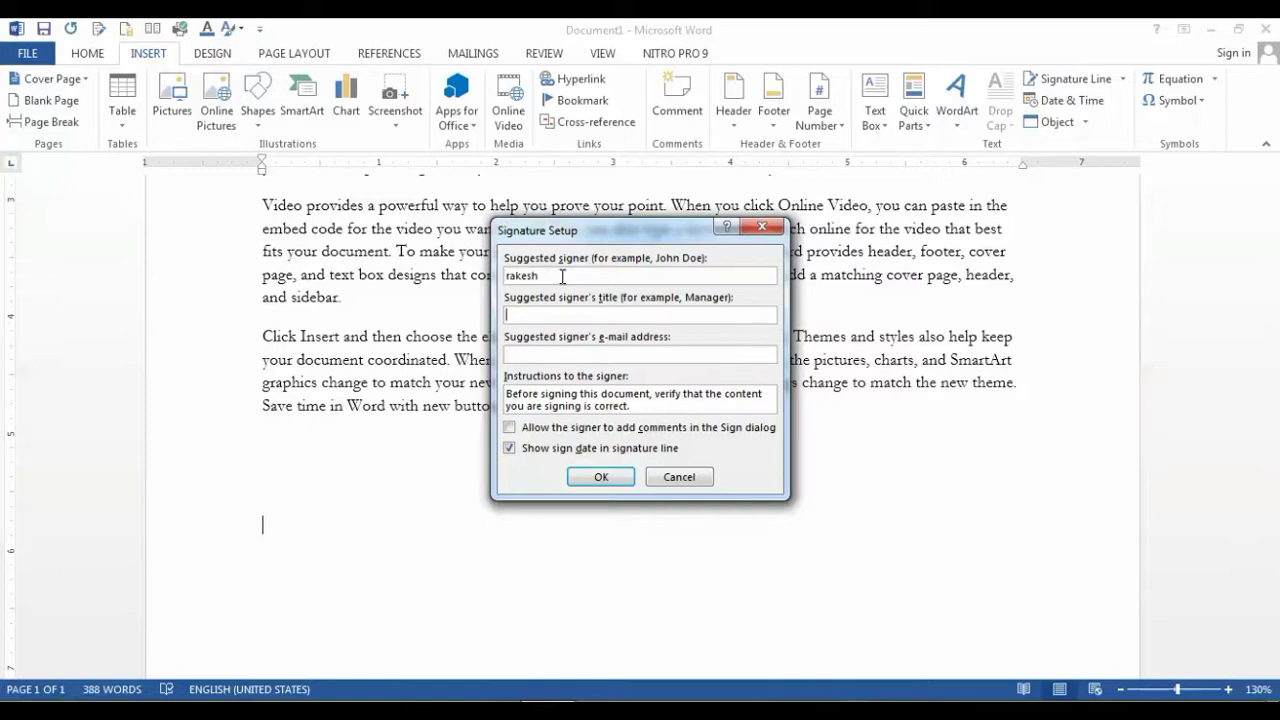
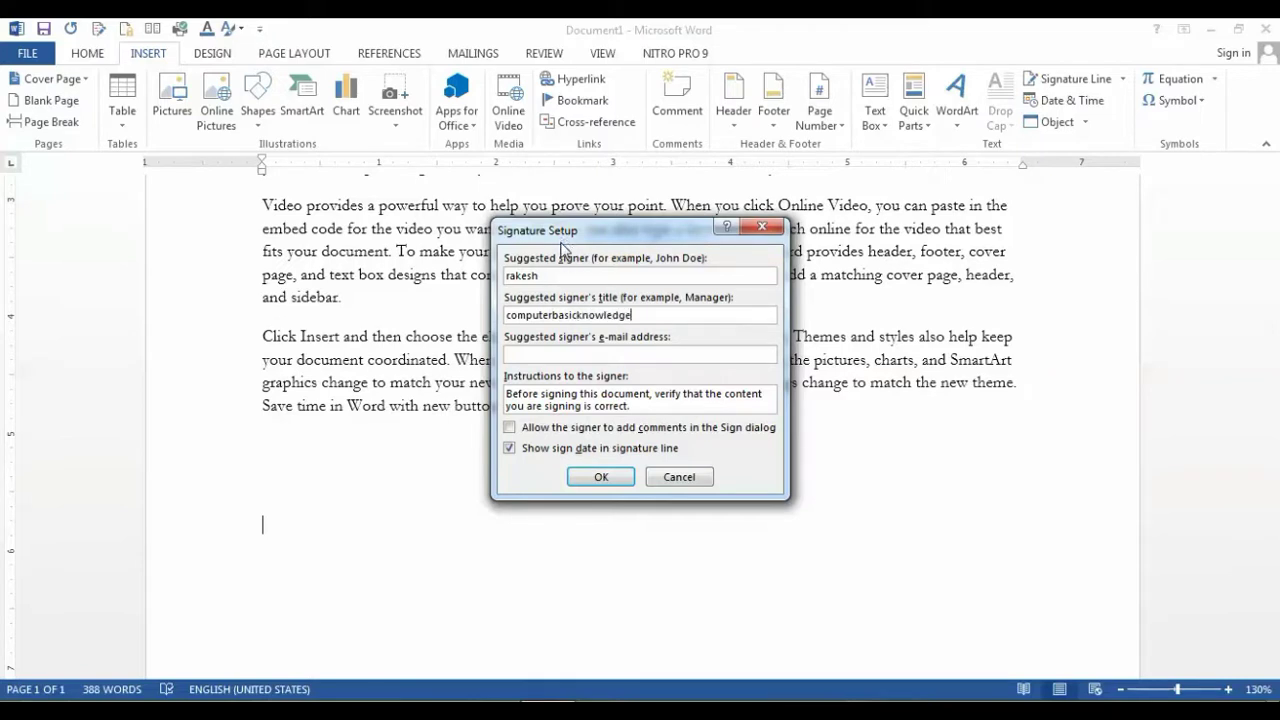
{"action": "key", "text": "BackSpace"}
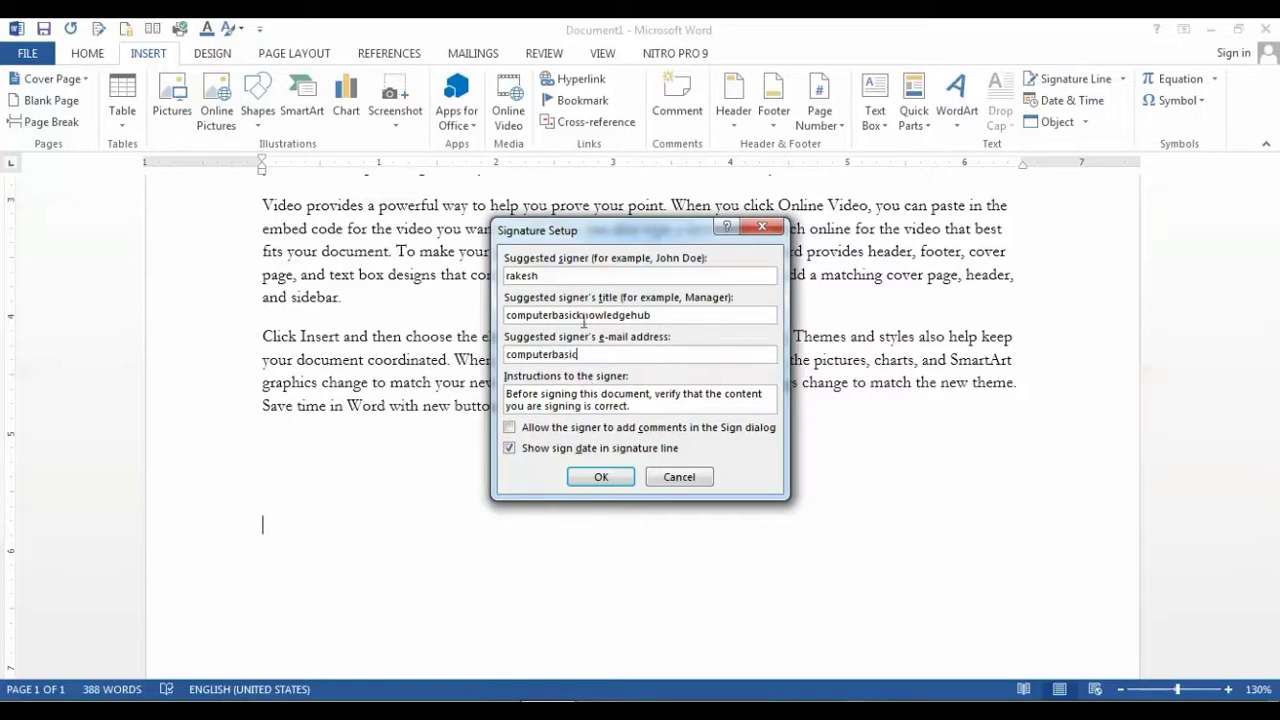
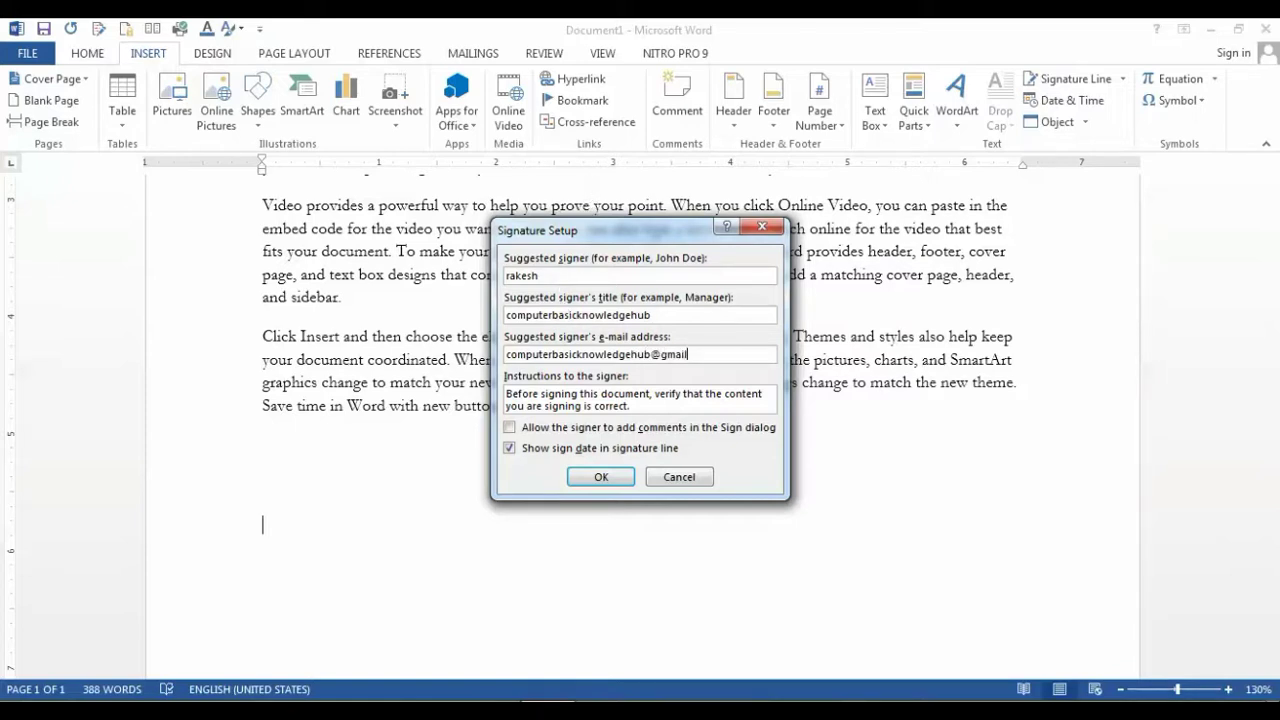
Insert the signature line below the text and select it.
{"action": "left_click", "coordinate": [601, 476]}
{"action": "scroll", "coordinate": [624, 480], "scroll_direction": "down", "scroll_amount": 1}
{"action": "scroll", "coordinate": [624, 480], "scroll_direction": "down", "scroll_amount": 4}
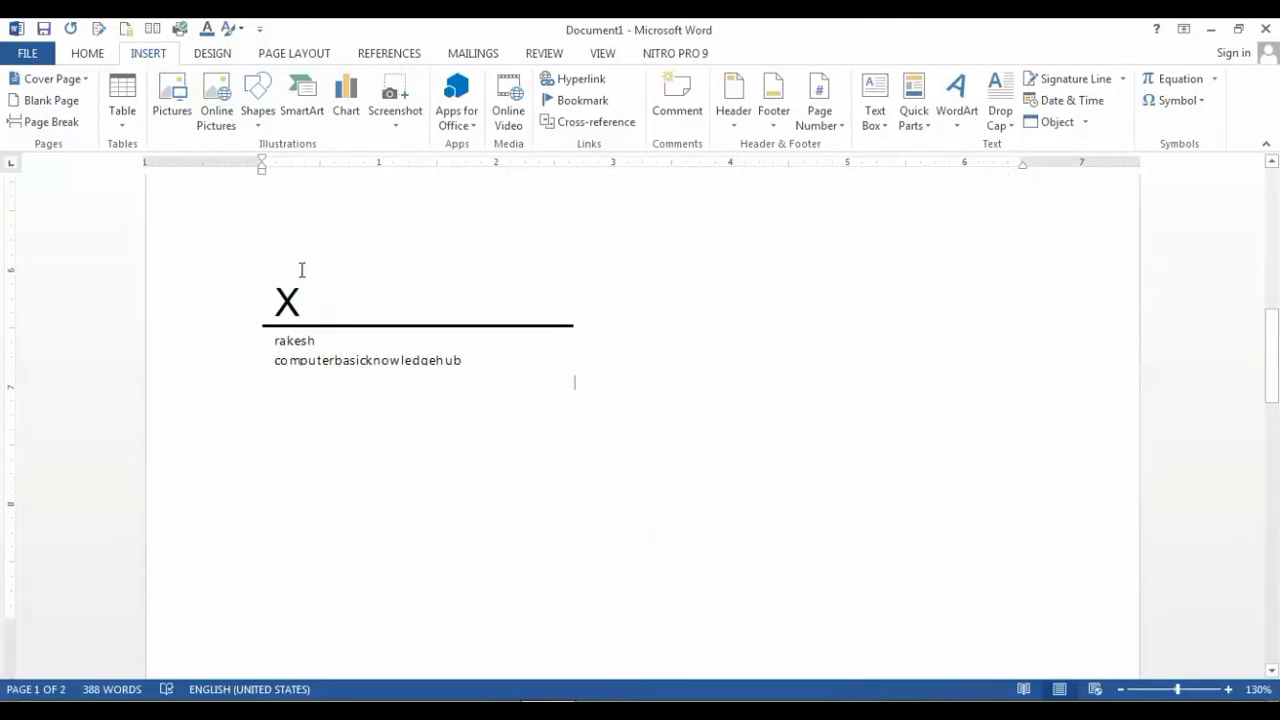
{"action": "left_click", "coordinate": [440, 362]}
Delete the signature line and insert the date in the '11 December 2017' format.
{"action": "key", "text": "Delete"}
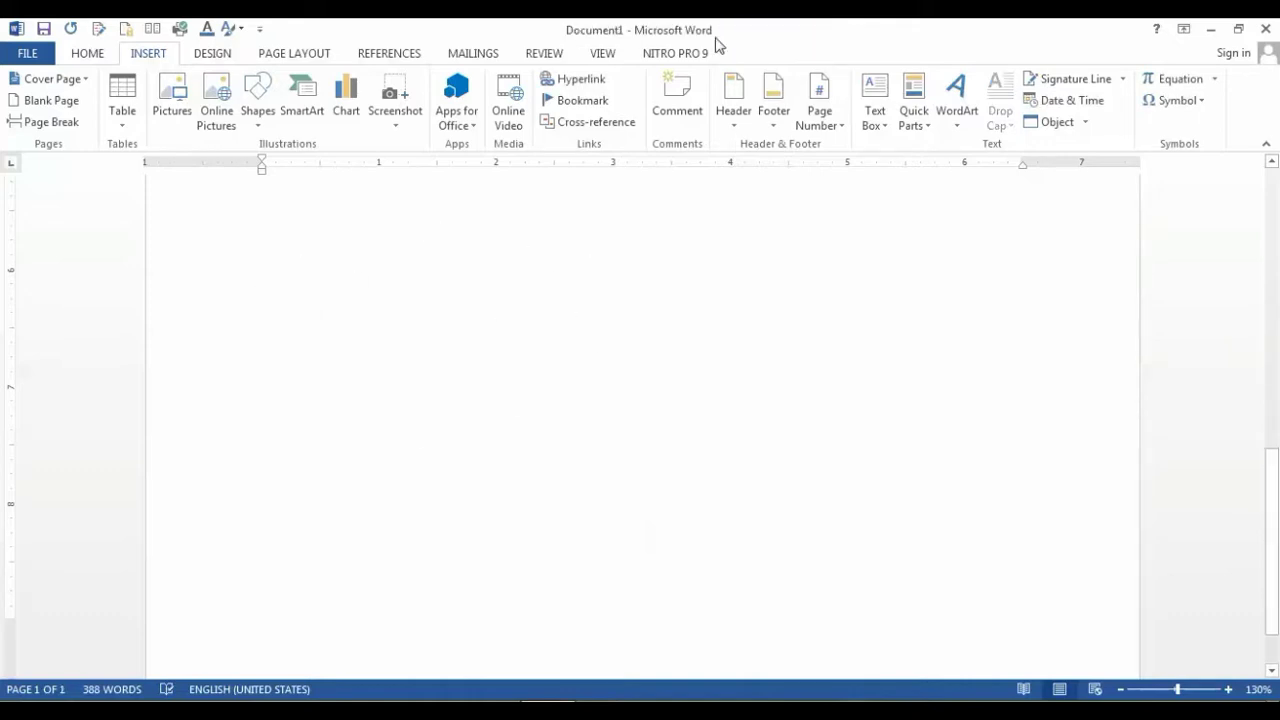
{"action": "left_click", "coordinate": [1094, 105]}
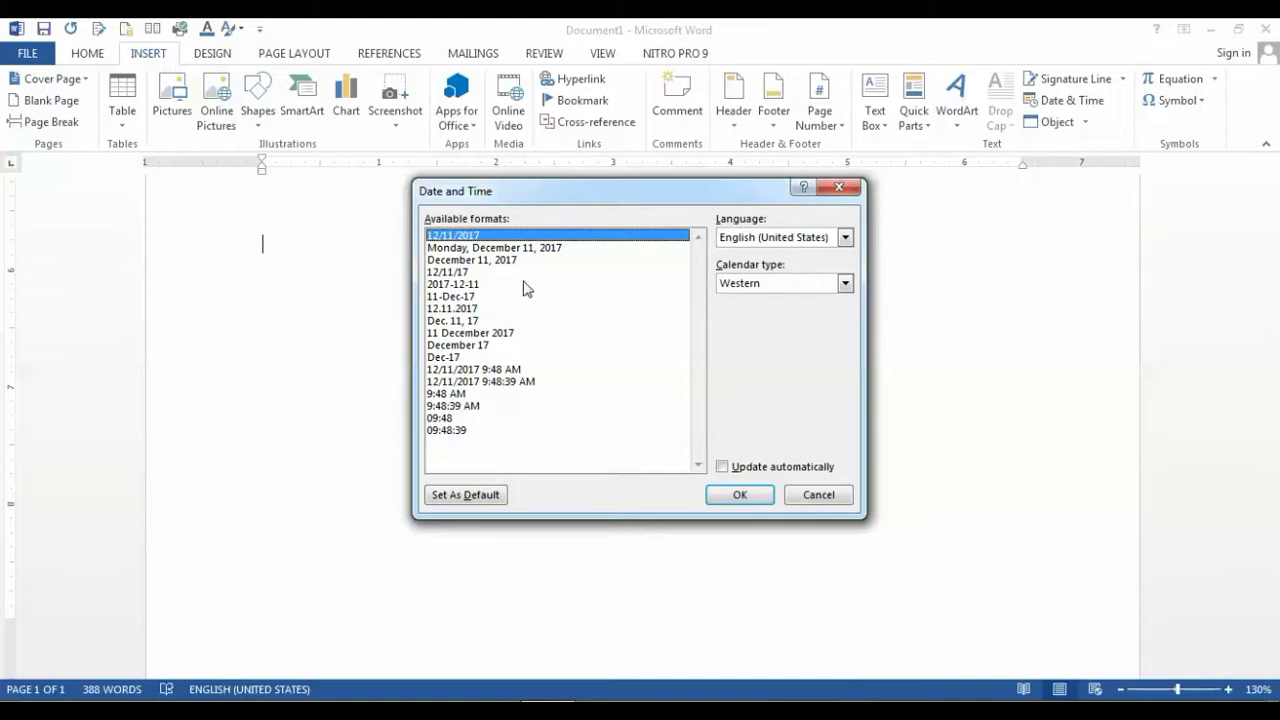
{"action": "left_click", "coordinate": [491, 334]}
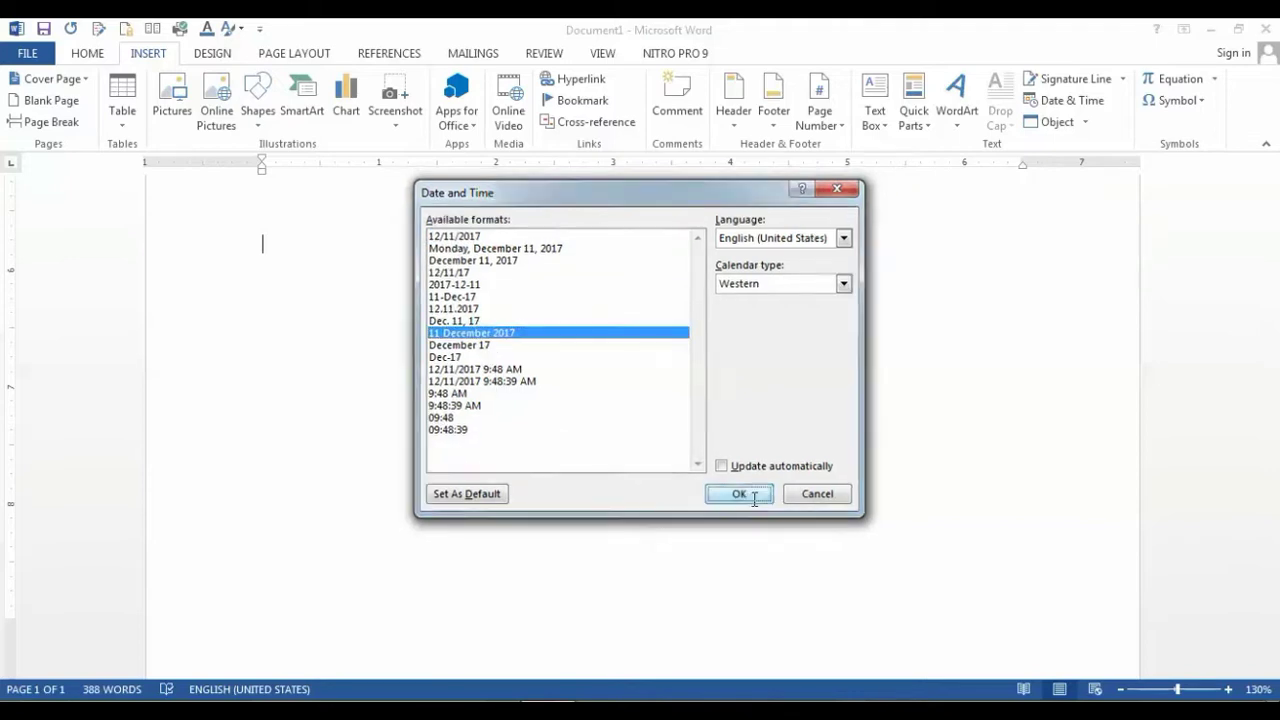
{"action": "left_click", "coordinate": [752, 496]}
{"action": "scroll", "coordinate": [671, 510], "scroll_direction": "up", "scroll_amount": 3}
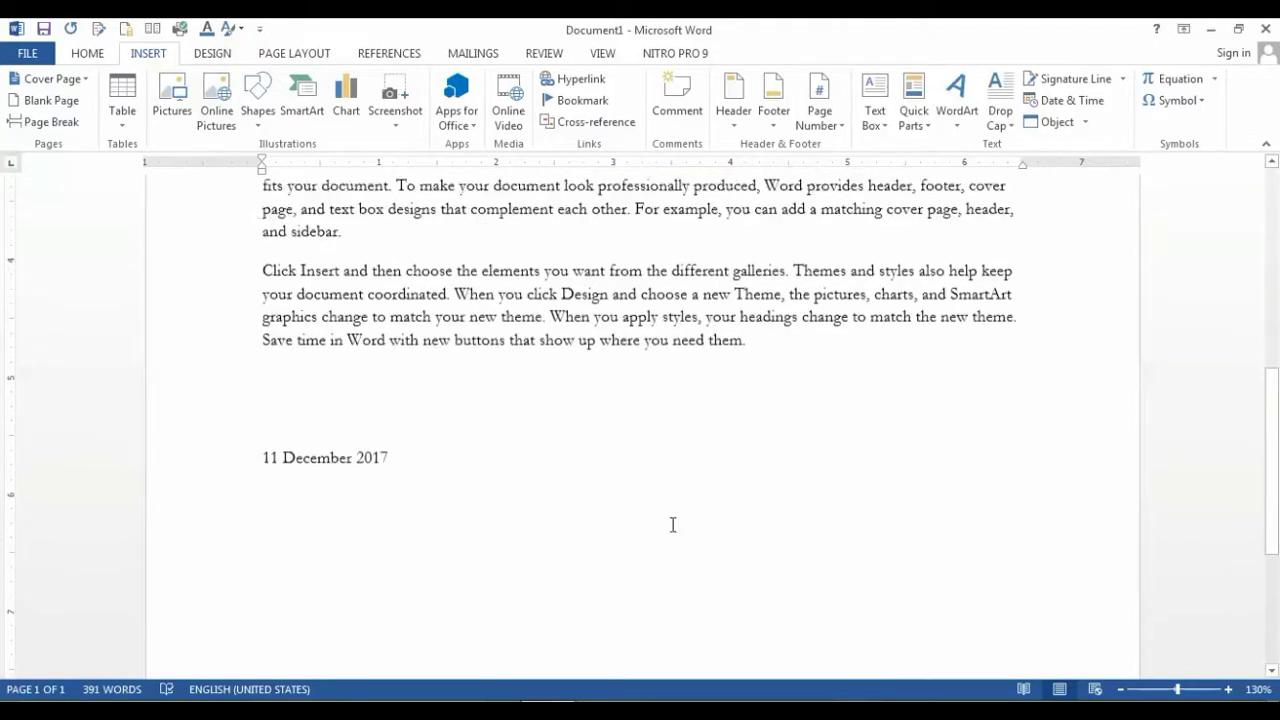
Switch to Document2 and open the Insert Object dialog.
{"action": "left_click_drag", "start_coordinate": [386, 488], "coordinate": [228, 477]}
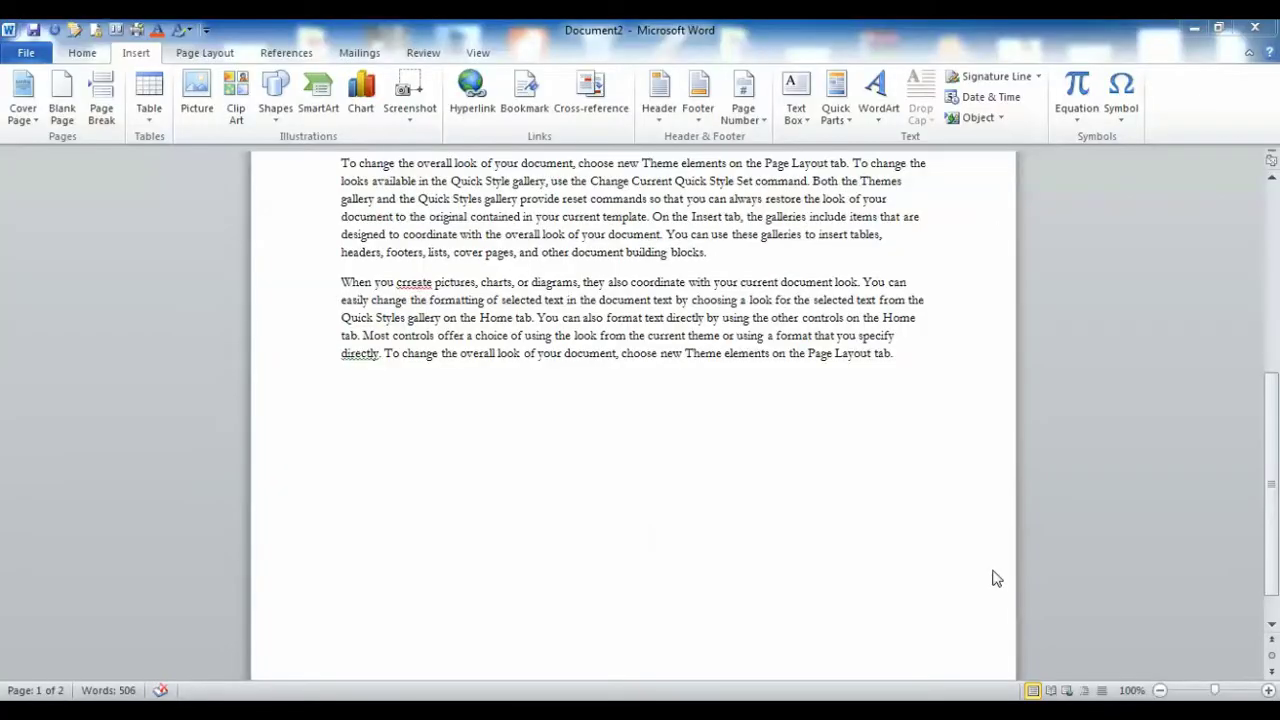
{"action": "left_click", "coordinate": [1001, 119]}
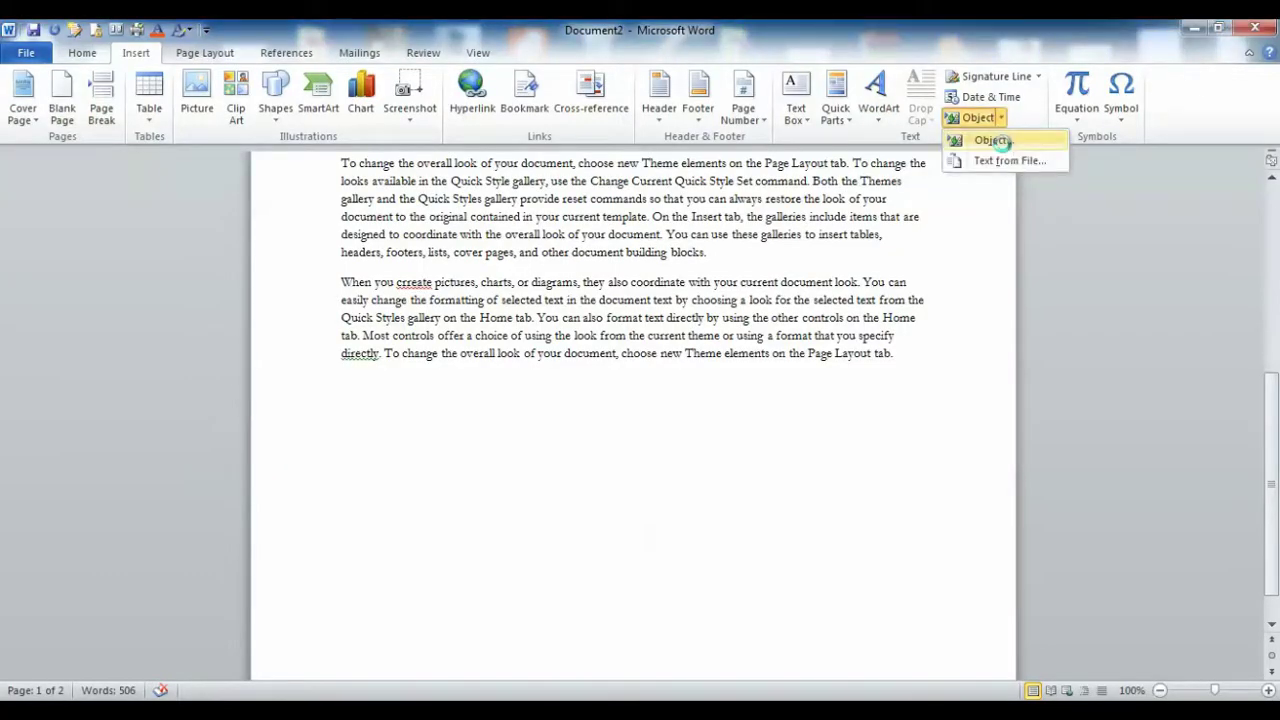
{"action": "left_click", "coordinate": [993, 141]}
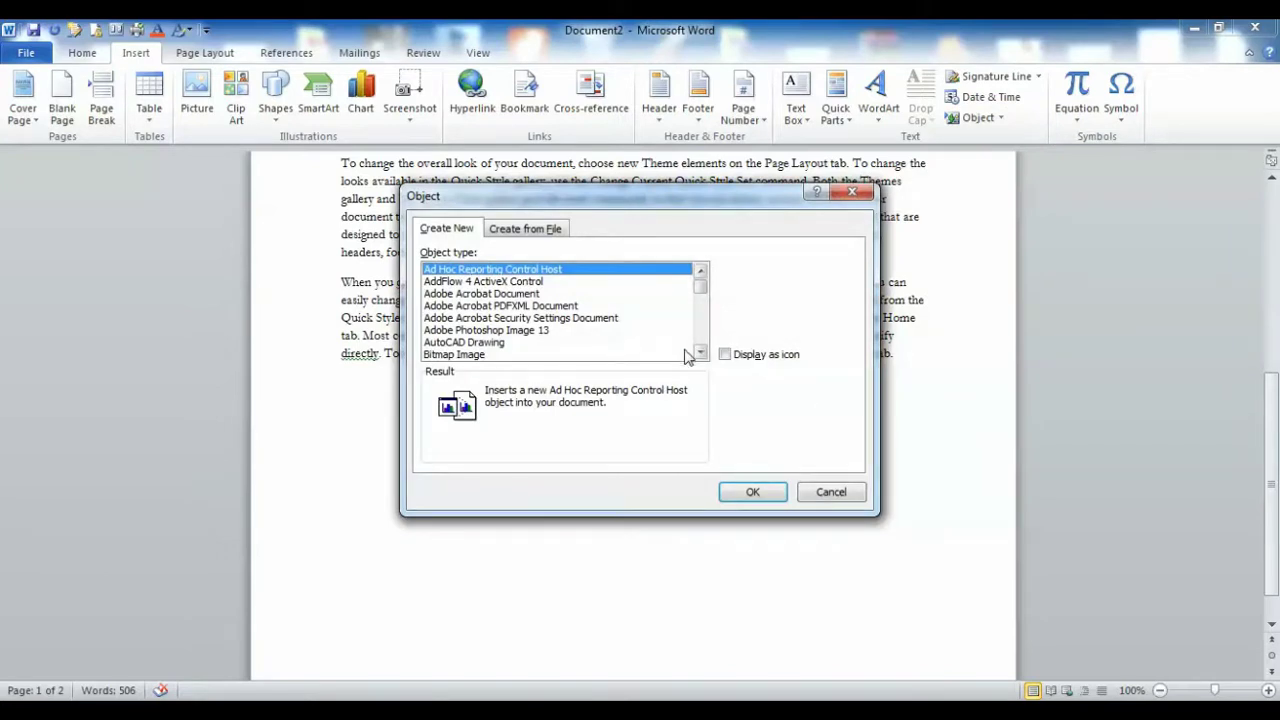
Browse the Create New object types and select Microsoft Excel 97-2003 Worksheet.
{"action": "left_click", "coordinate": [700, 353]}
{"action": "left_click", "coordinate": [700, 353]}
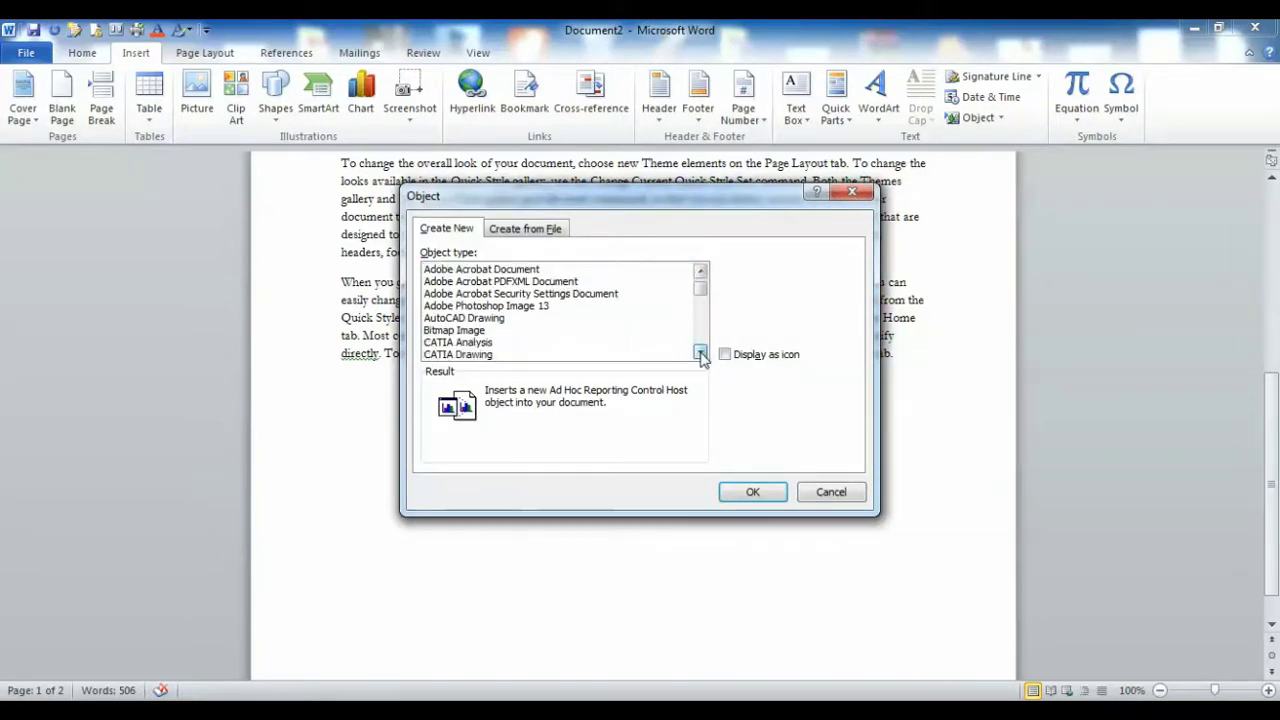
{"action": "left_click", "coordinate": [700, 353]}
{"action": "left_click", "coordinate": [700, 353]}
{"action": "left_click", "coordinate": [700, 353]}
{"action": "left_click", "coordinate": [700, 353]}
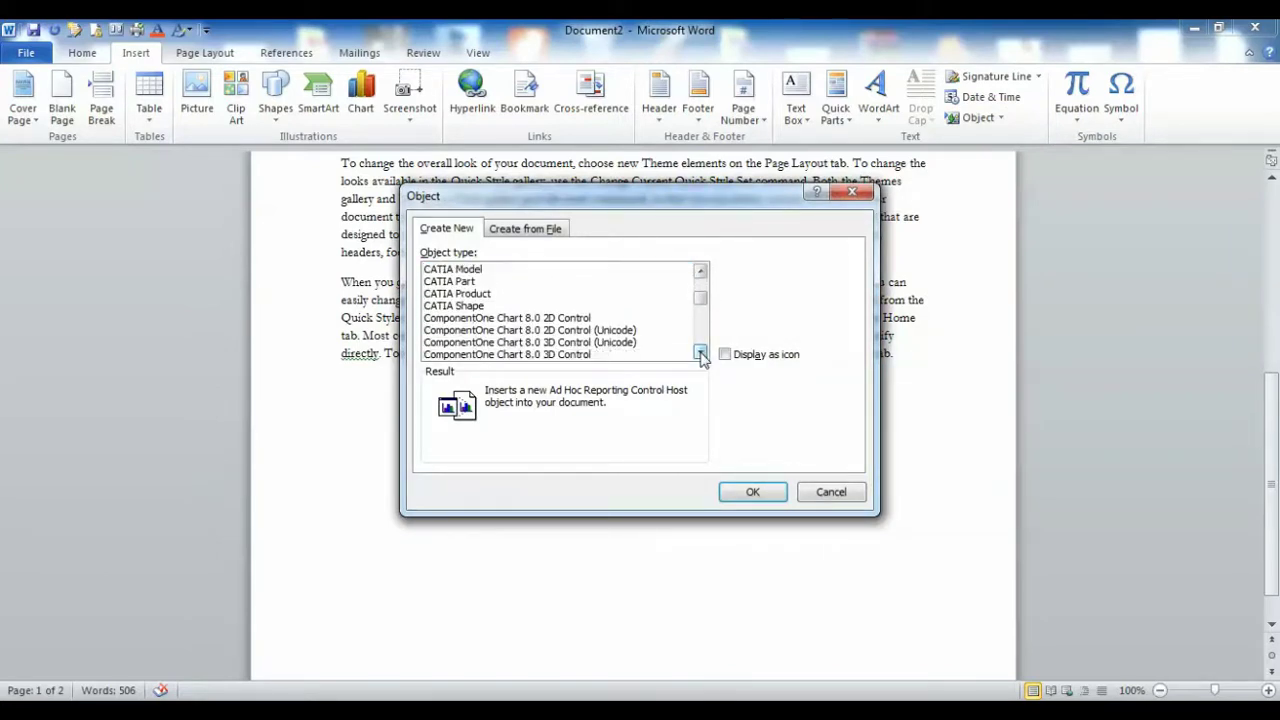
{"action": "left_click", "coordinate": [700, 353]}
{"action": "left_click", "coordinate": [700, 353]}
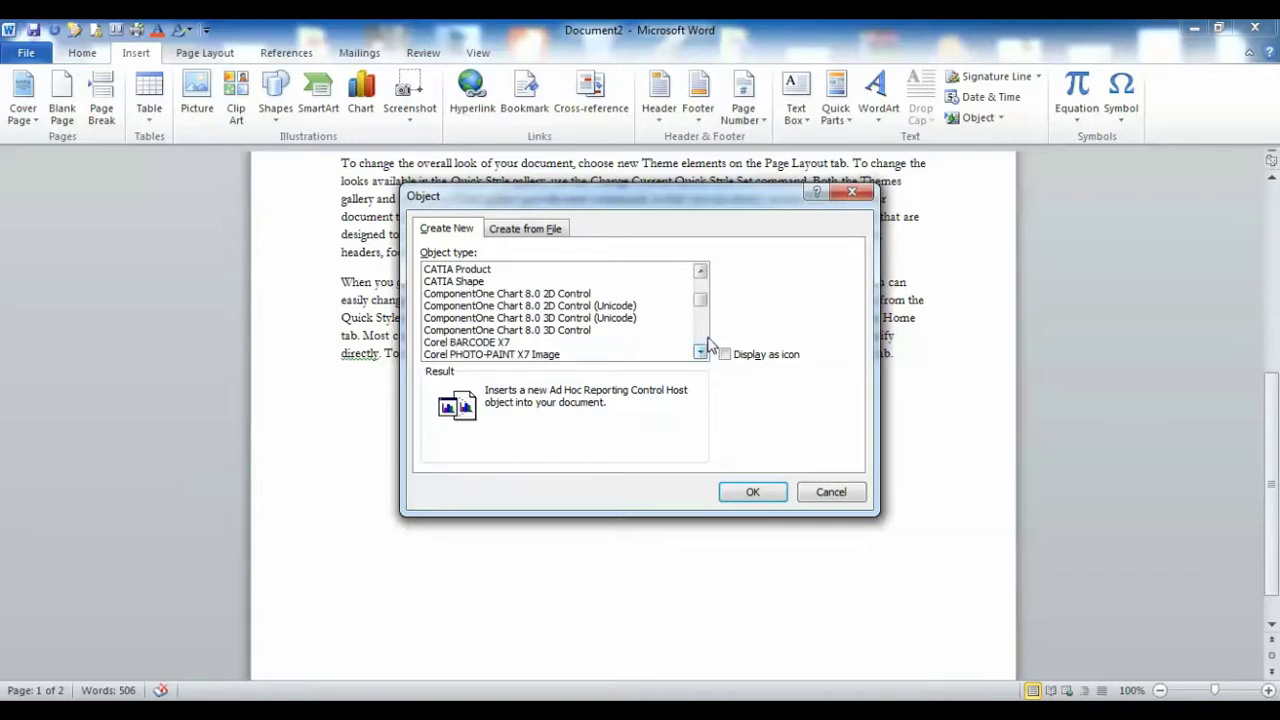
{"action": "mouse_move", "coordinate": [700, 302]}
{"action": "left_mouse_down"}
{"action": "mouse_move", "coordinate": [703, 334]}
{"action": "mouse_move", "coordinate": [700, 294]}
{"action": "mouse_move", "coordinate": [703, 323]}
{"action": "left_mouse_up"}
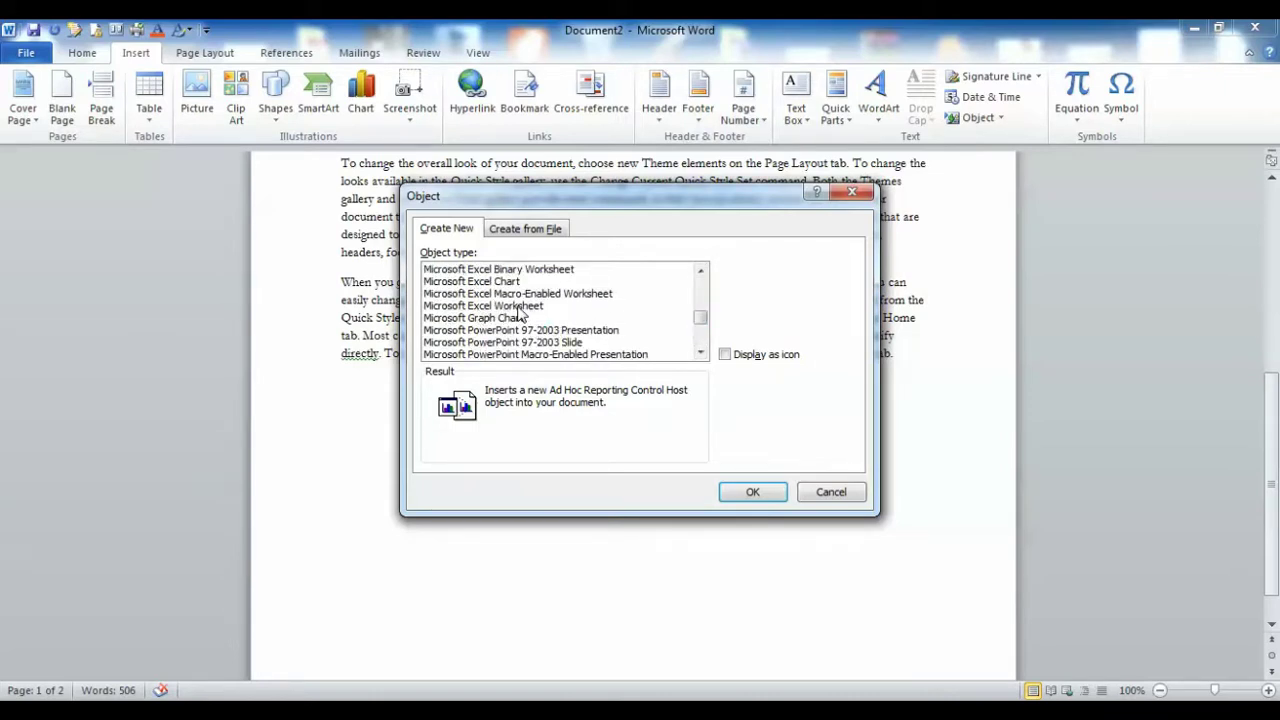
{"action": "left_click", "coordinate": [558, 332]}
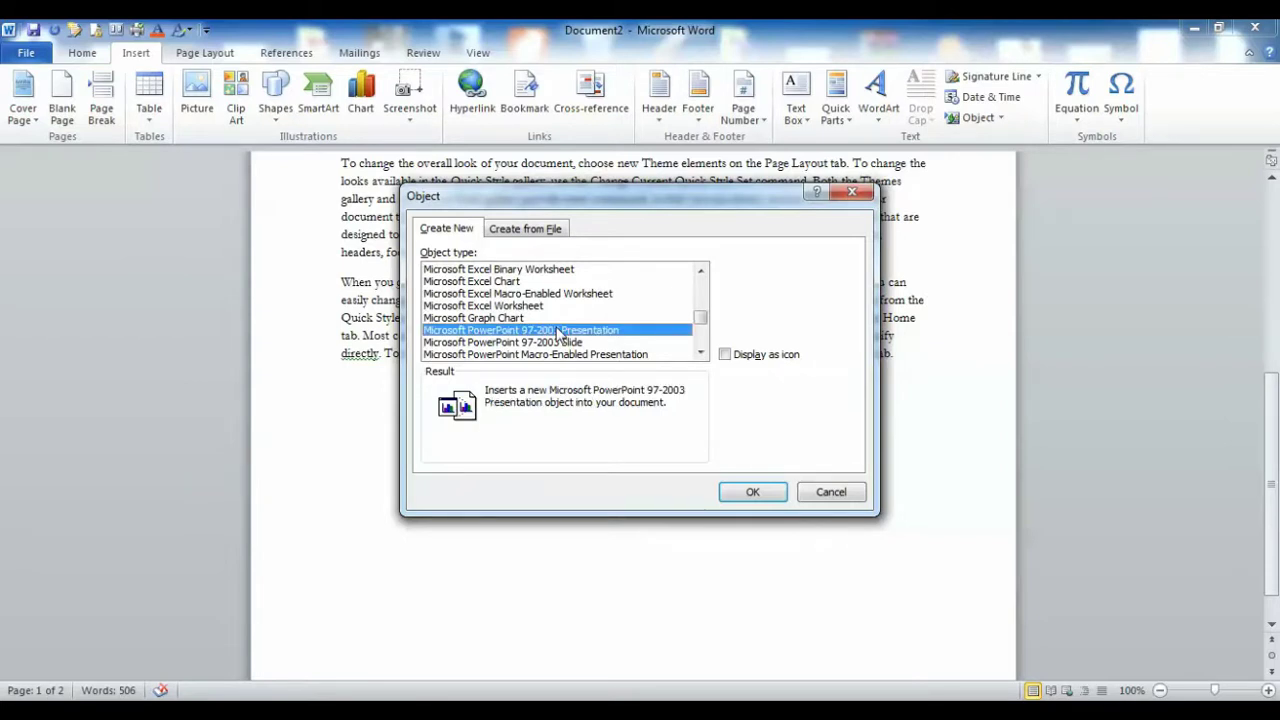
{"action": "left_click", "coordinate": [700, 270]}
{"action": "left_click", "coordinate": [700, 270]}
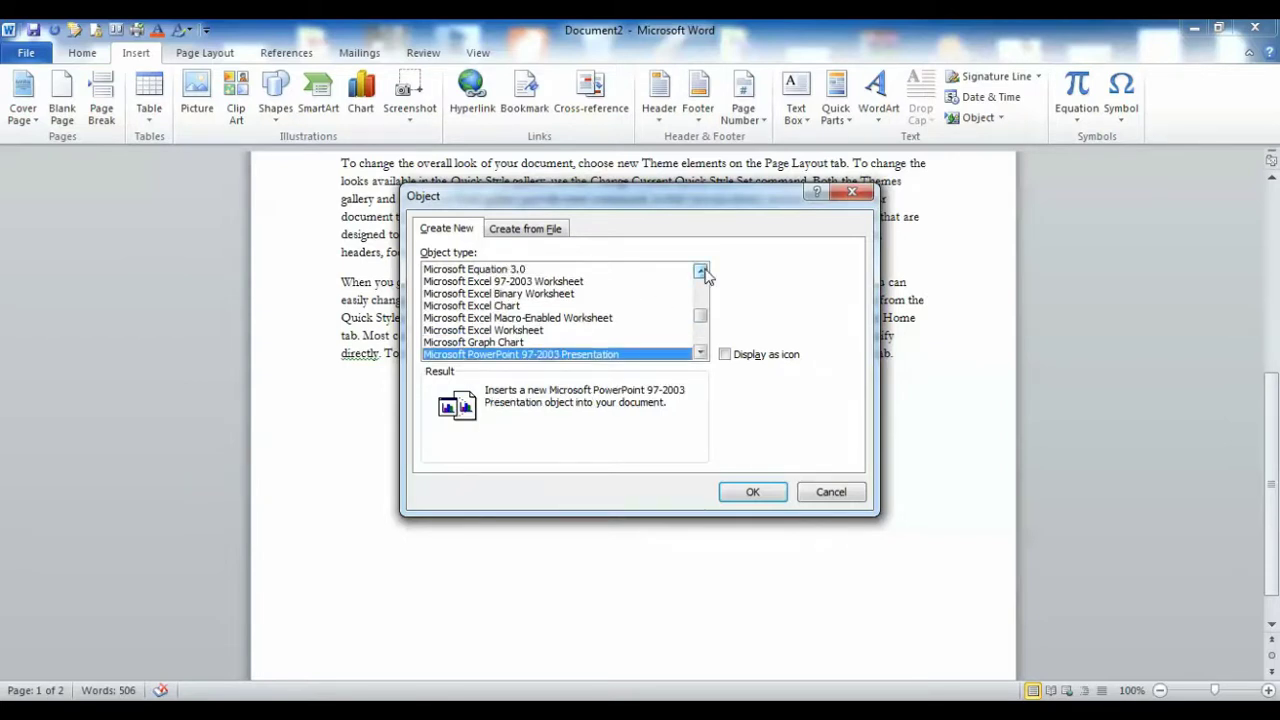
{"action": "left_click", "coordinate": [578, 294]}
{"action": "left_click", "coordinate": [560, 281]}
Embed the worksheet and enter a 'name' header with four student names in column A.
{"action": "left_click", "coordinate": [750, 491]}
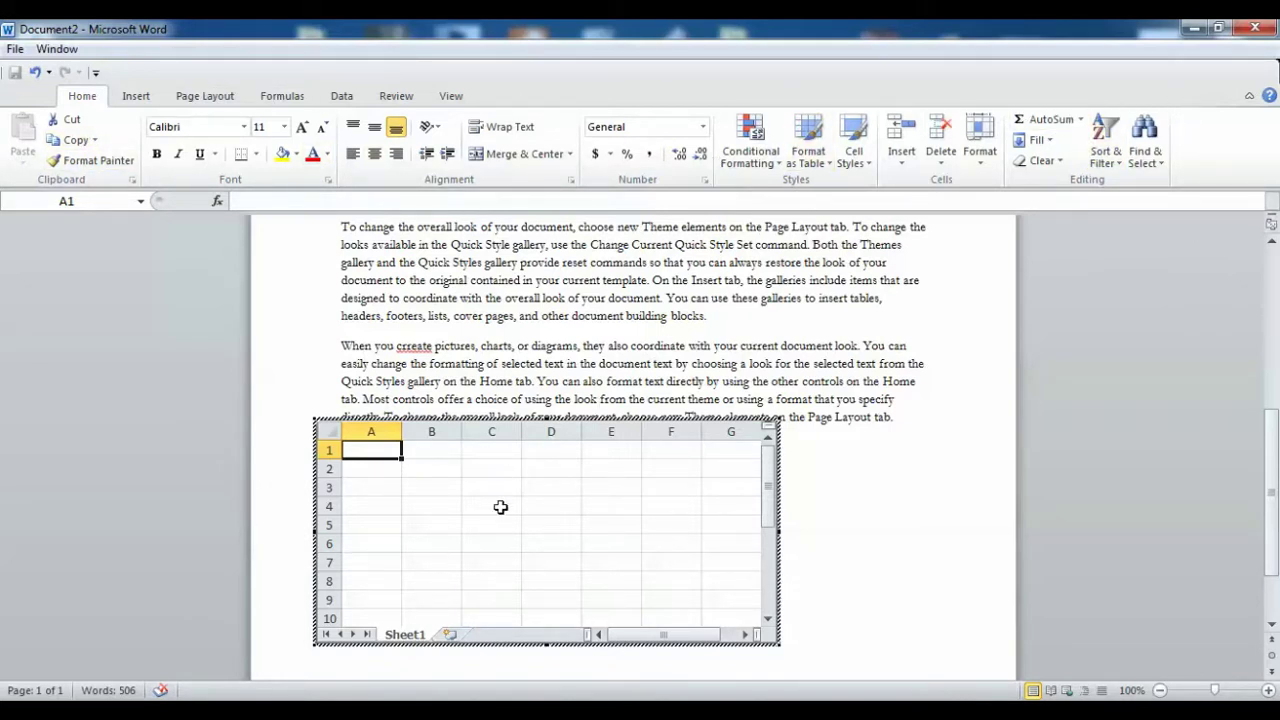
{"action": "type", "text": "name"}
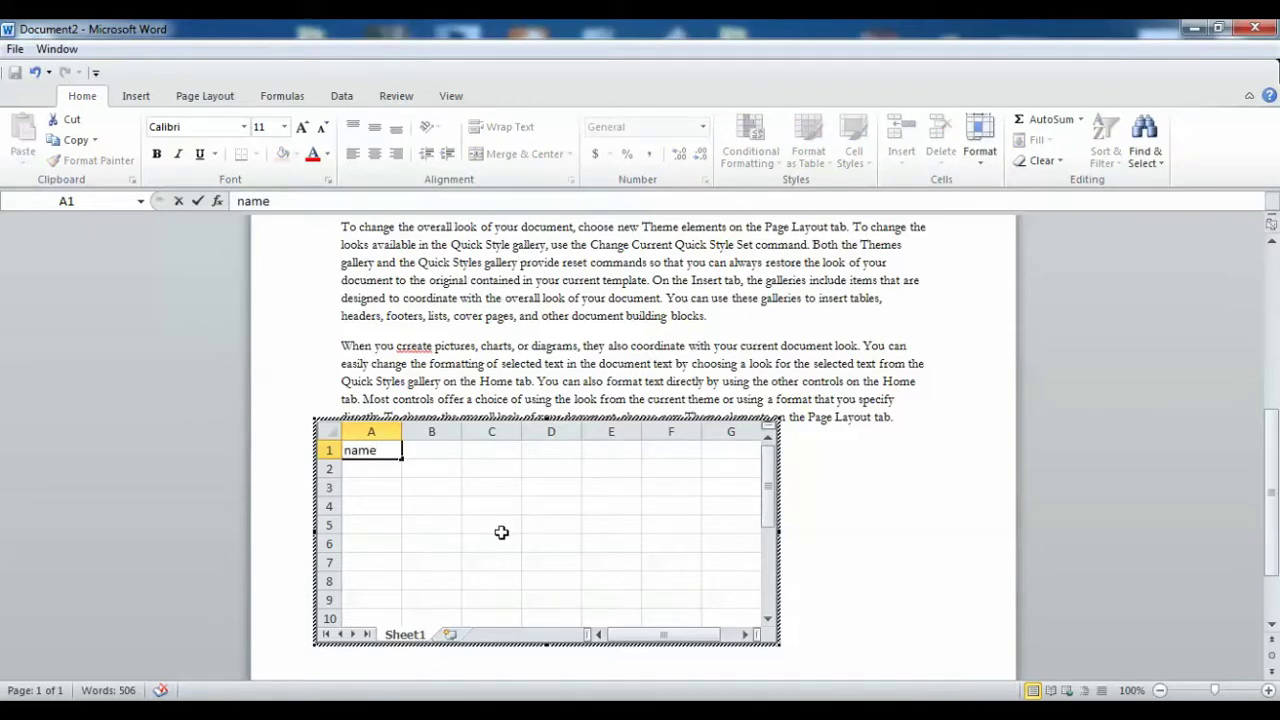
{"action": "key", "text": "Return"}
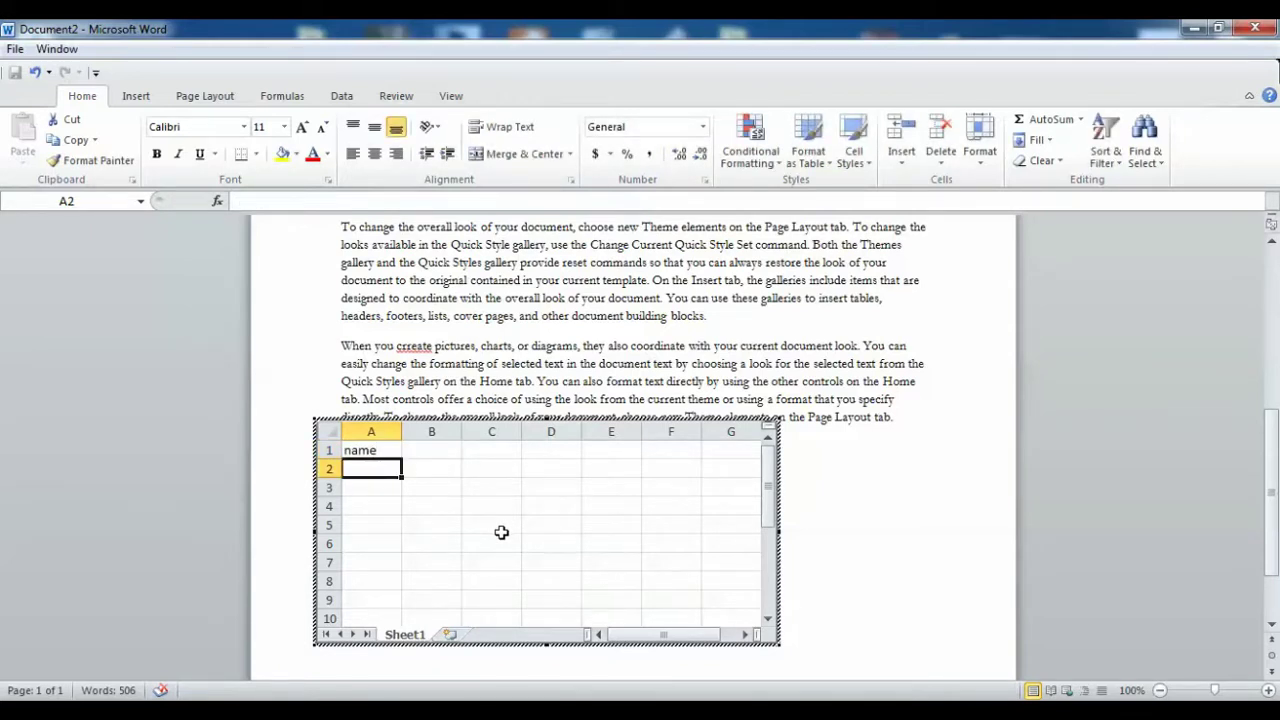
{"action": "type", "text": "perveen"}
{"action": "key", "text": "Return"}
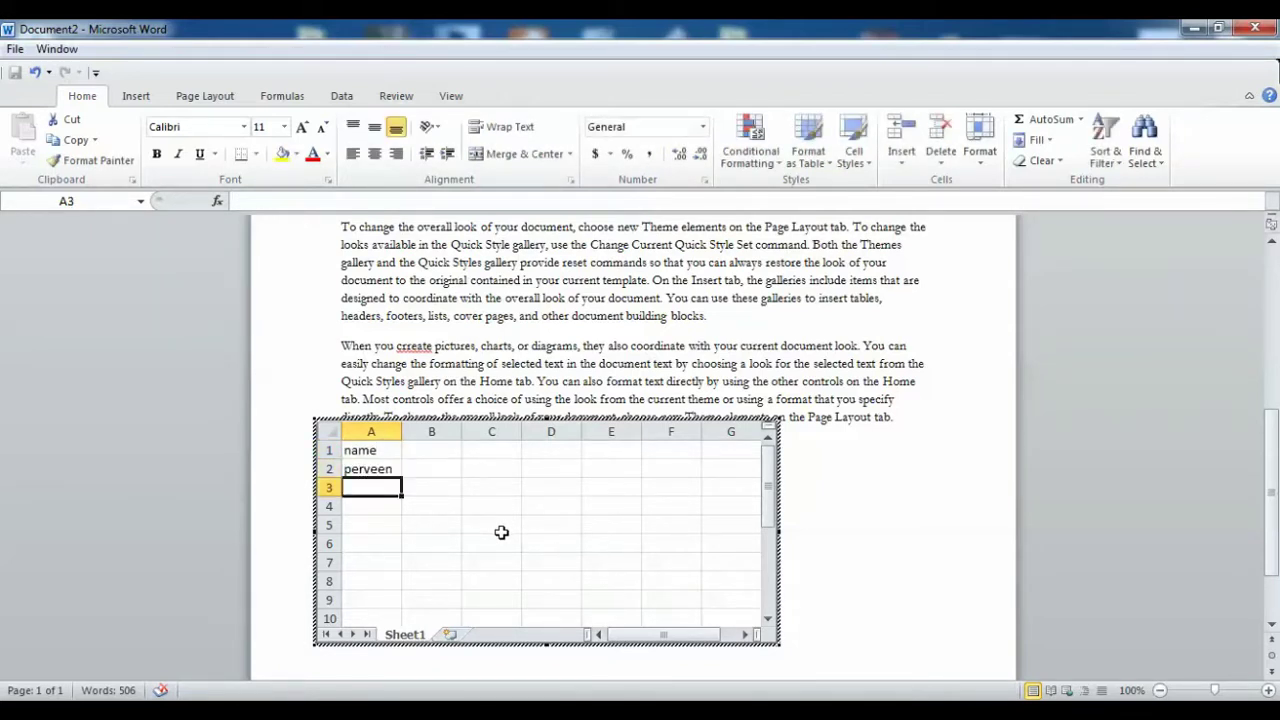
{"action": "type", "text": "pankaj"}
{"action": "key", "text": "Return"}
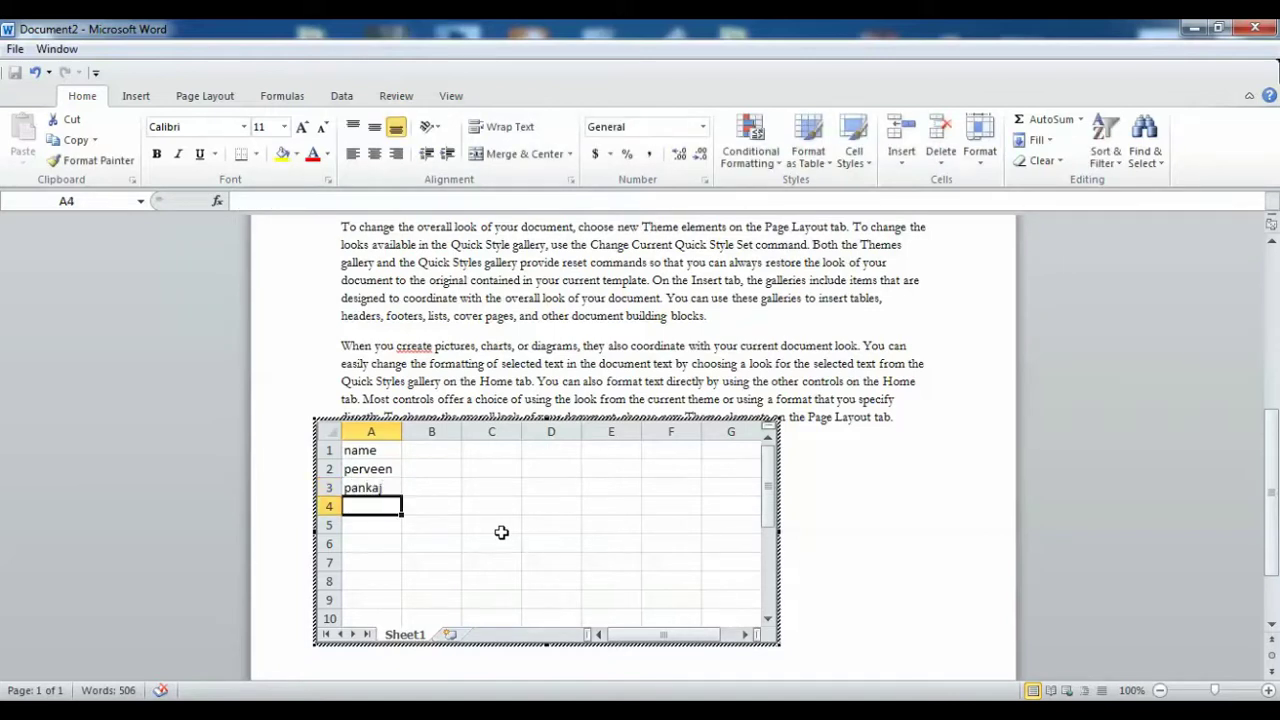
{"action": "type", "text": "surender"}
{"action": "key", "text": "Return"}
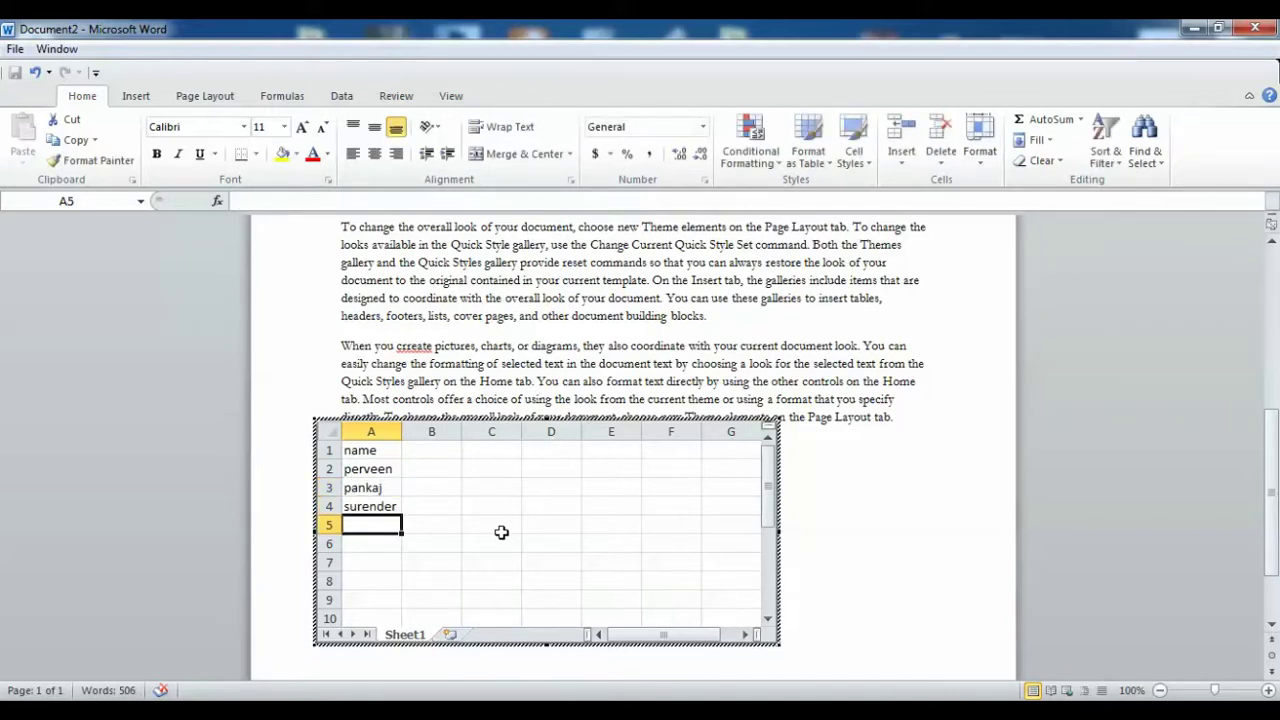
{"action": "type", "text": "vikas"}
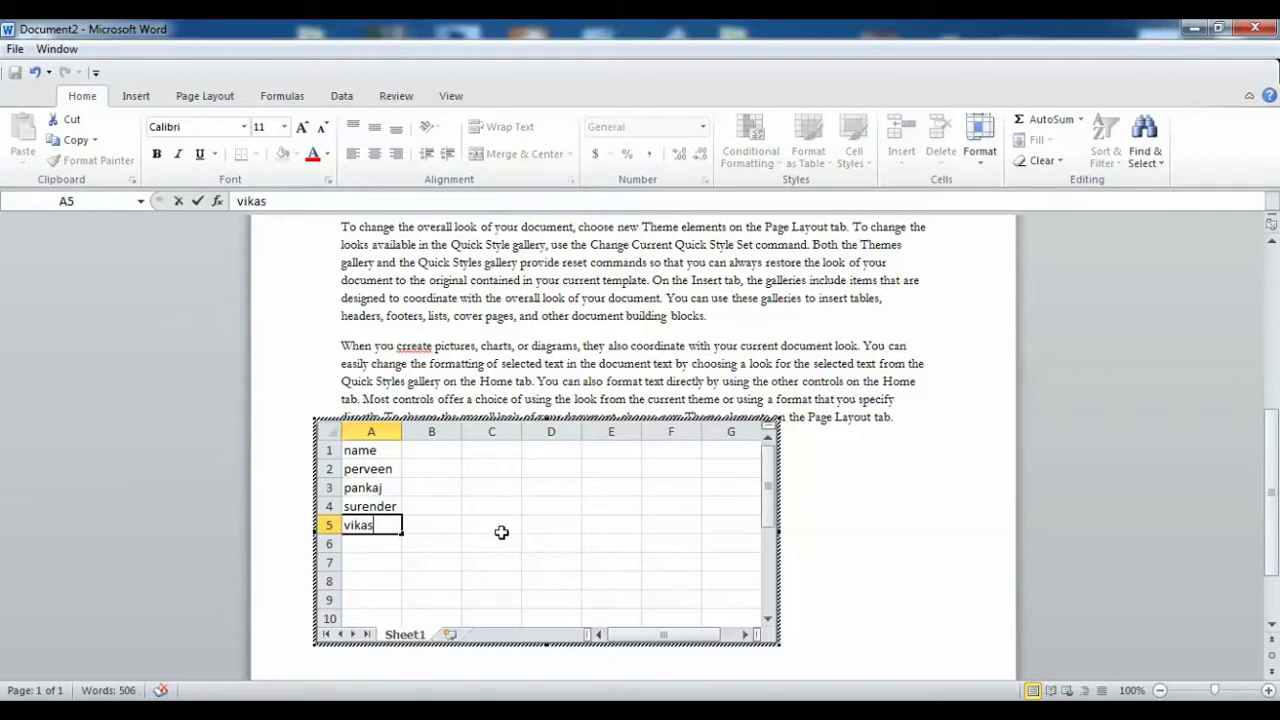
{"action": "key", "text": "Tab"}
Enter the 'rollno' header and roll numbers 10, 11, 12, 13 in column B.
{"action": "key", "text": "Up"}
{"action": "key", "text": "Up"}
{"action": "key", "text": "Up"}
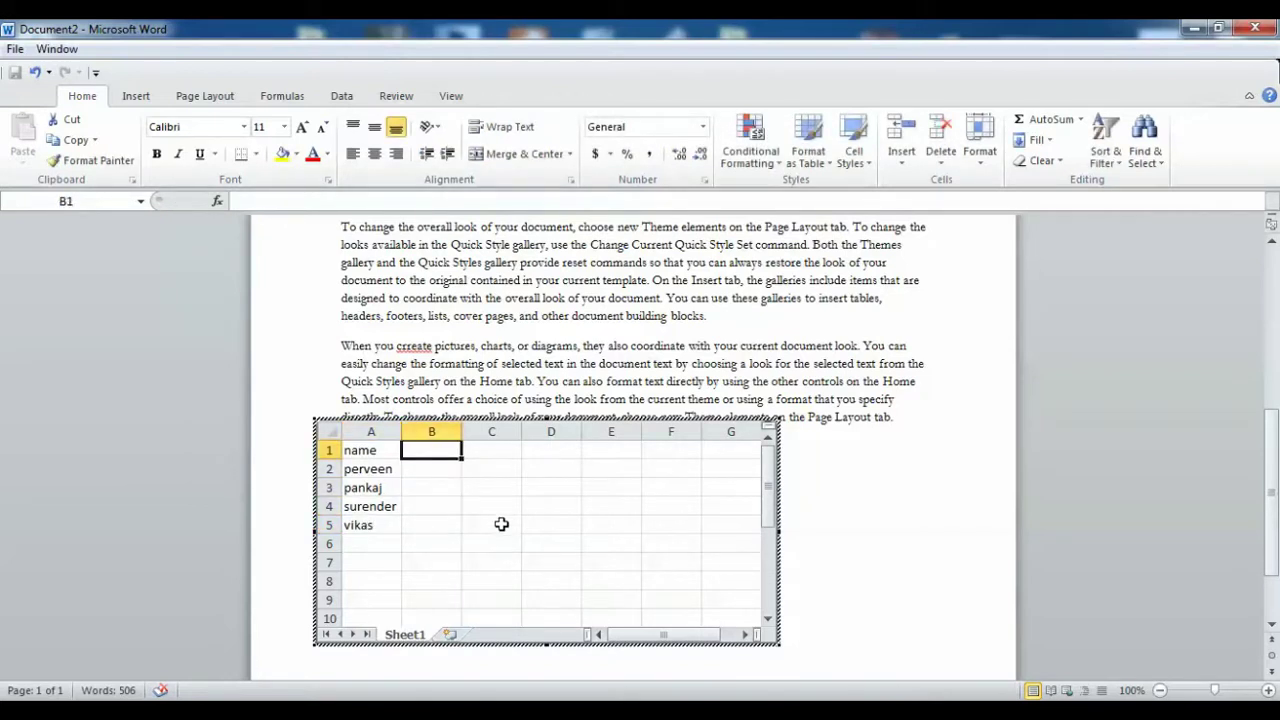
{"action": "type", "text": "rollno"}
{"action": "key", "text": "Return"}
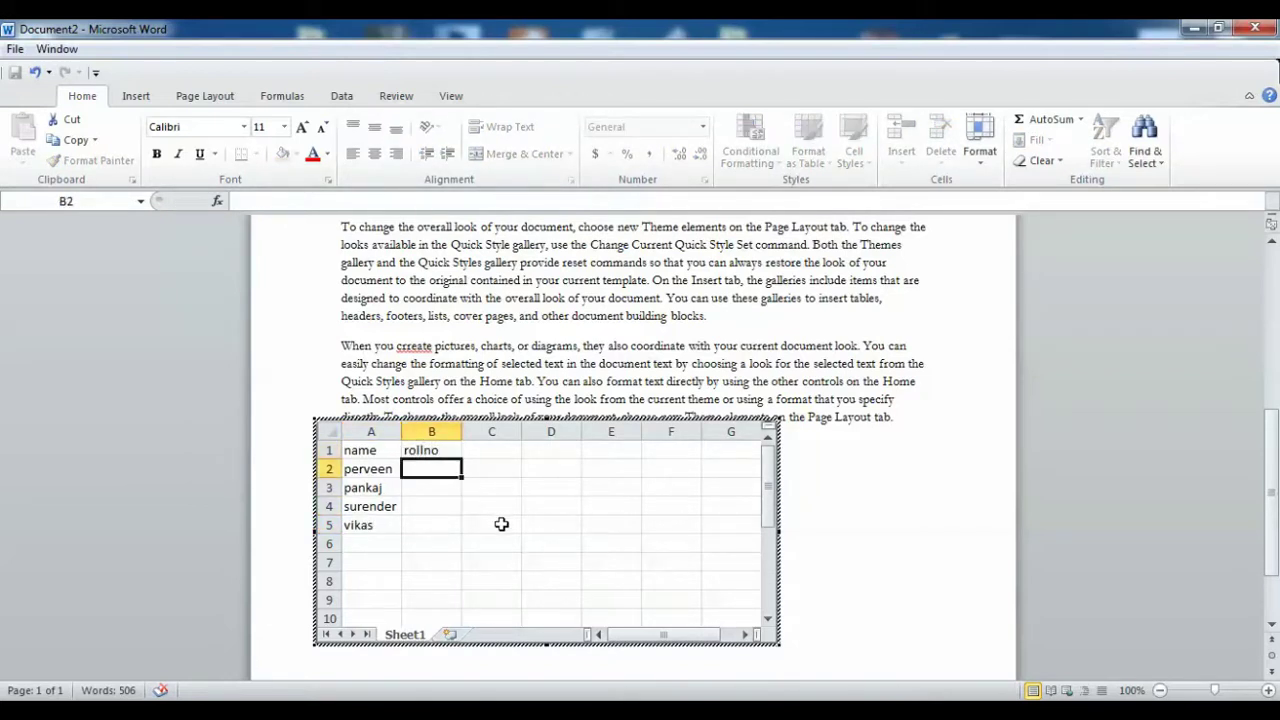
{"action": "type", "text": "10"}
{"action": "key", "text": "Return"}
{"action": "type", "text": "11"}
{"action": "key", "text": "Return"}
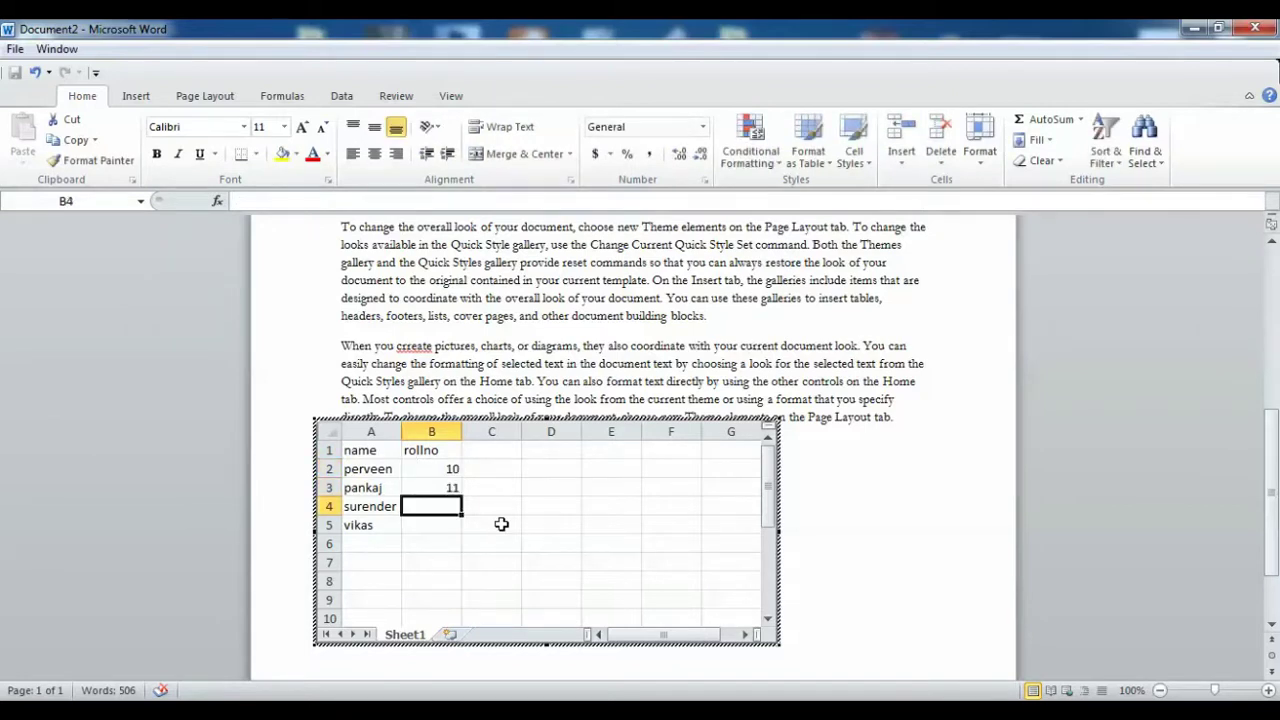
{"action": "type", "text": "12"}
{"action": "key", "text": "Return"}
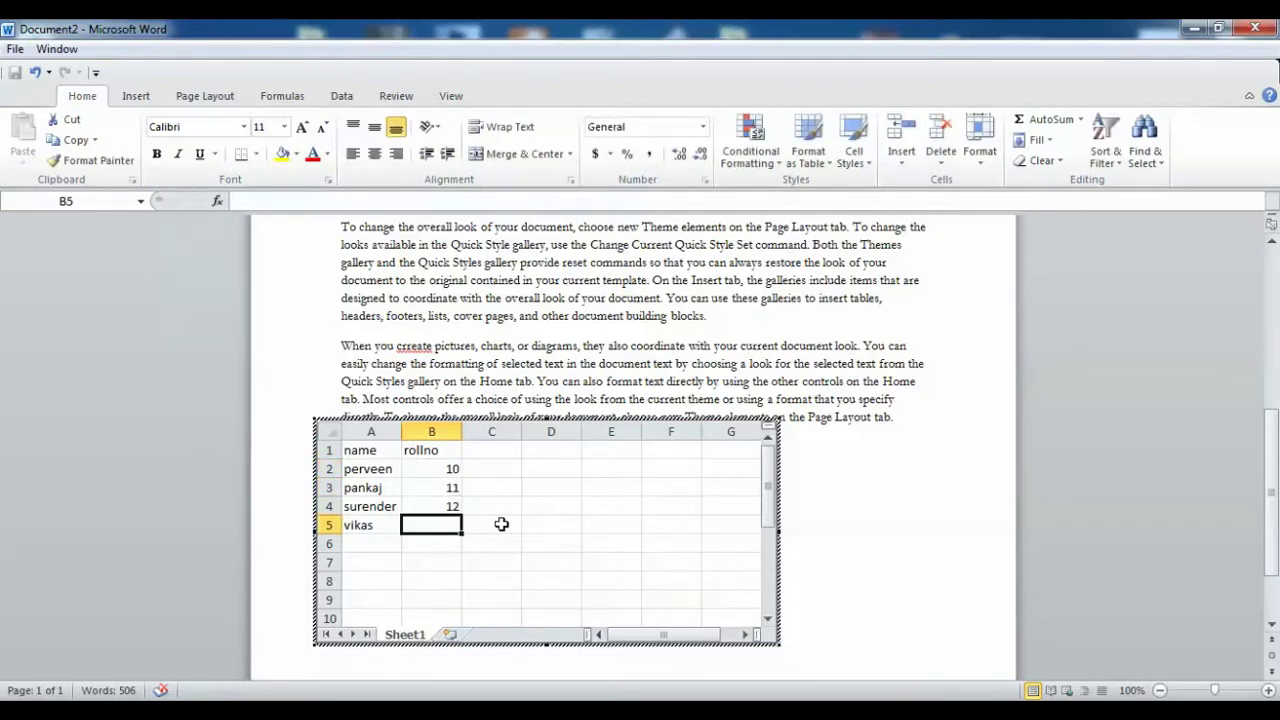
{"action": "type", "text": "13"}
{"action": "key", "text": "Tab"}
Add 'hindi' and 'english' headings in C1 and D1, and hindi marks 52, 65, 95, 65.
{"action": "key", "text": "Up"}
{"action": "key", "text": "Up"}
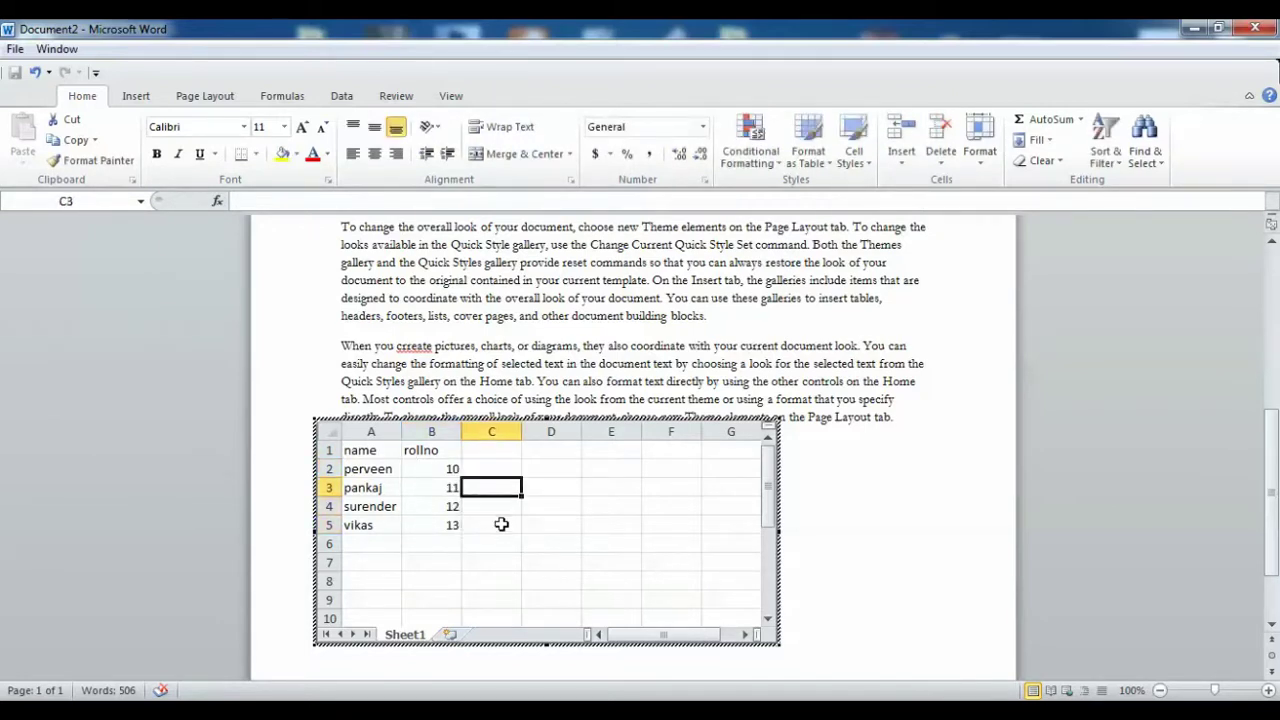
{"action": "key", "text": "Up"}
{"action": "key", "text": "Up"}
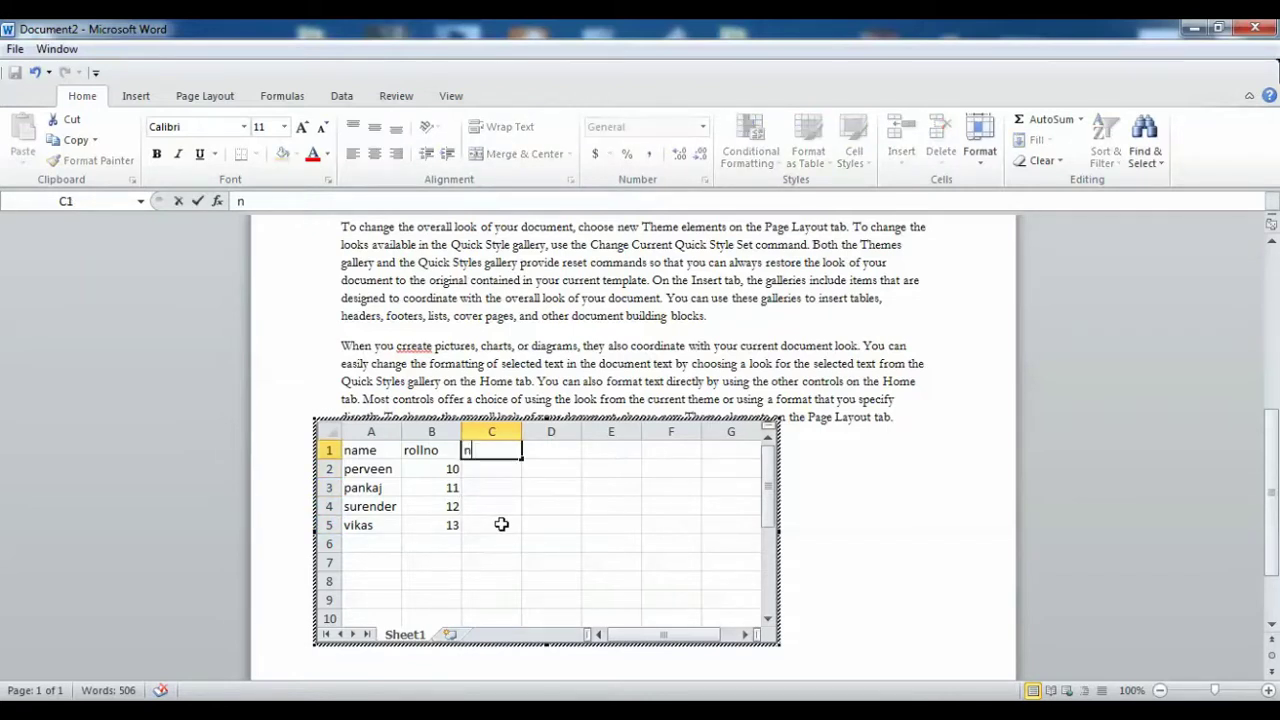
{"action": "type", "text": "n"}
{"action": "type", "text": "hindi"}
{"action": "key", "text": "Tab"}
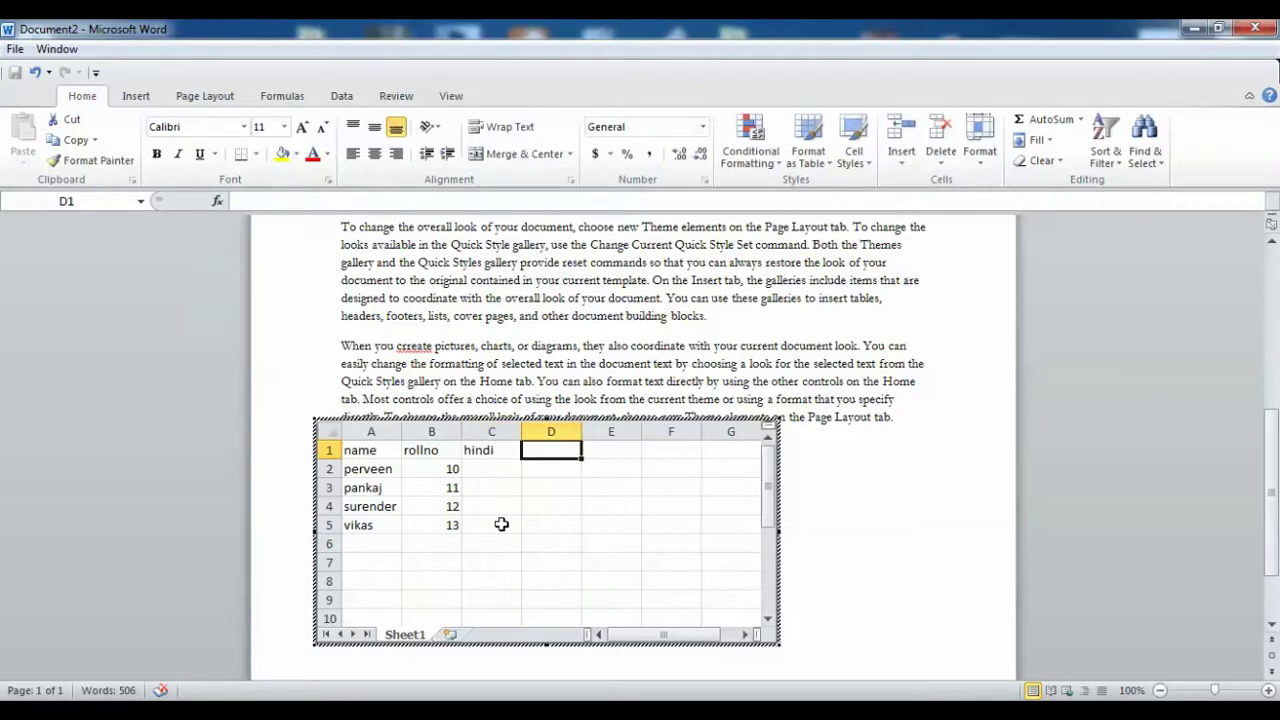
{"action": "type", "text": "english"}
{"action": "key", "text": "Return"}
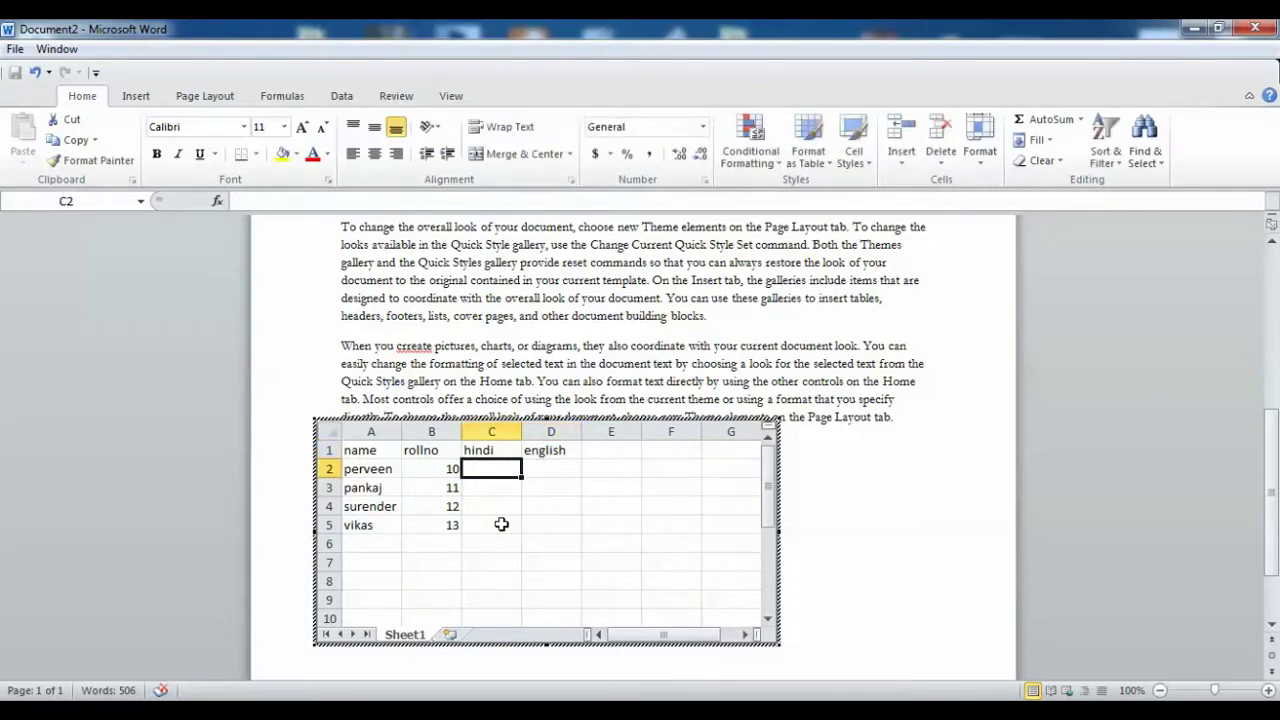
{"action": "type", "text": "52"}
{"action": "key", "text": "Return"}
{"action": "type", "text": "65"}
{"action": "key", "text": "Return"}
{"action": "type", "text": "95 6"}
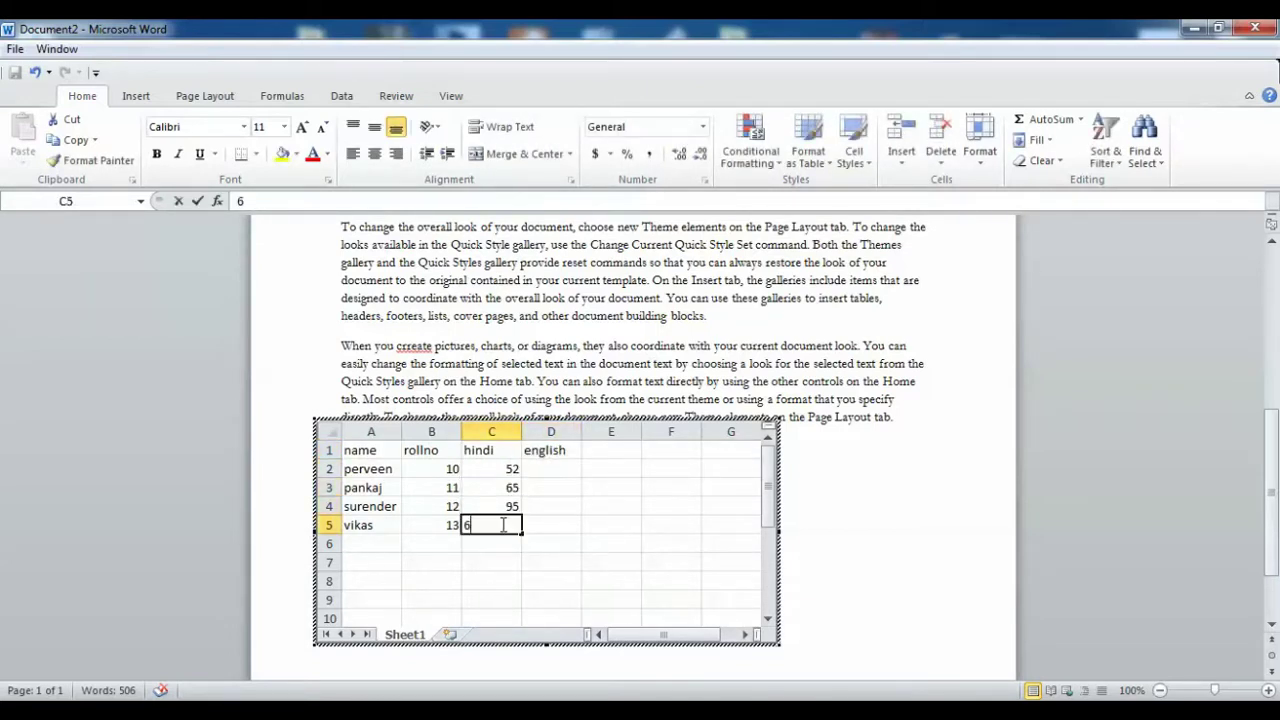
{"action": "type", "text": "5"}
{"action": "key", "text": "Return"}
Enter english marks 52, 95, 85, 65 in column D and the heading 'total' in E1.
{"action": "key", "text": "Right"}
{"action": "key", "text": "Up"}
{"action": "key", "text": "Up"}
{"action": "key", "text": "Up"}
{"action": "key", "text": "Up"}
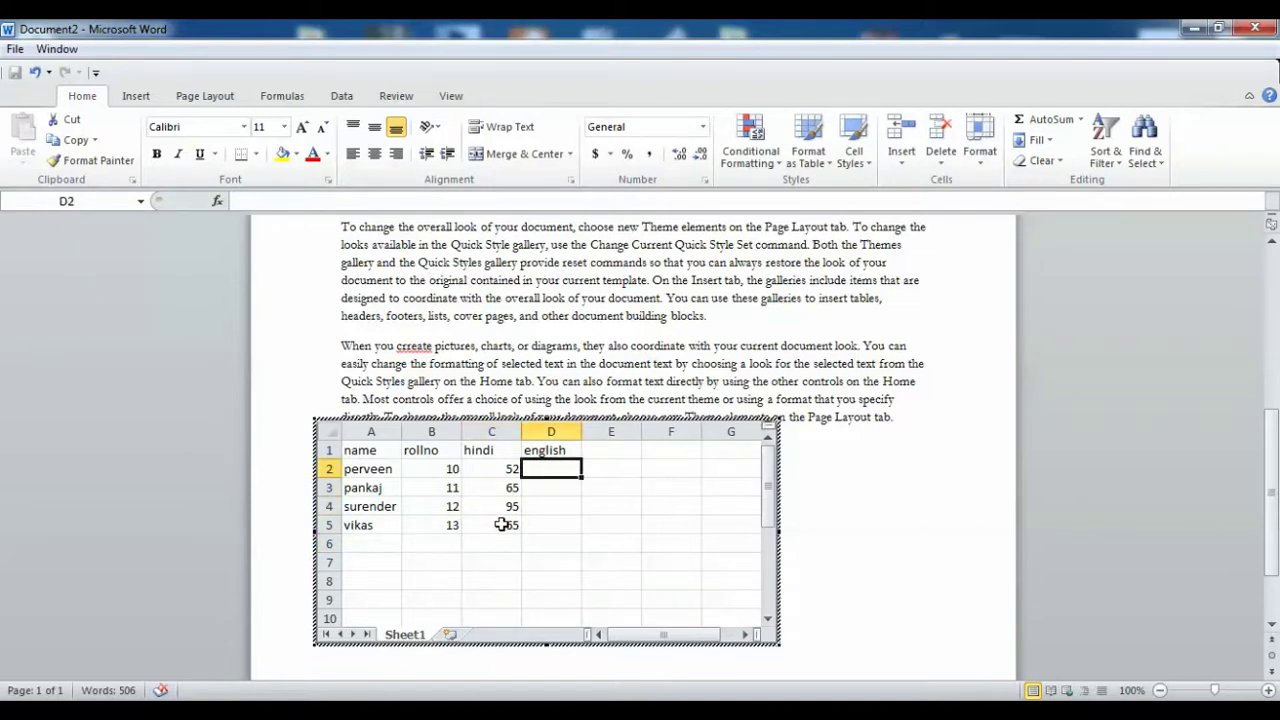
{"action": "type", "text": "52"}
{"action": "key", "text": "Return"}
{"action": "type", "text": "95 85"}
{"action": "key", "text": "Return"}
{"action": "type", "text": "65"}
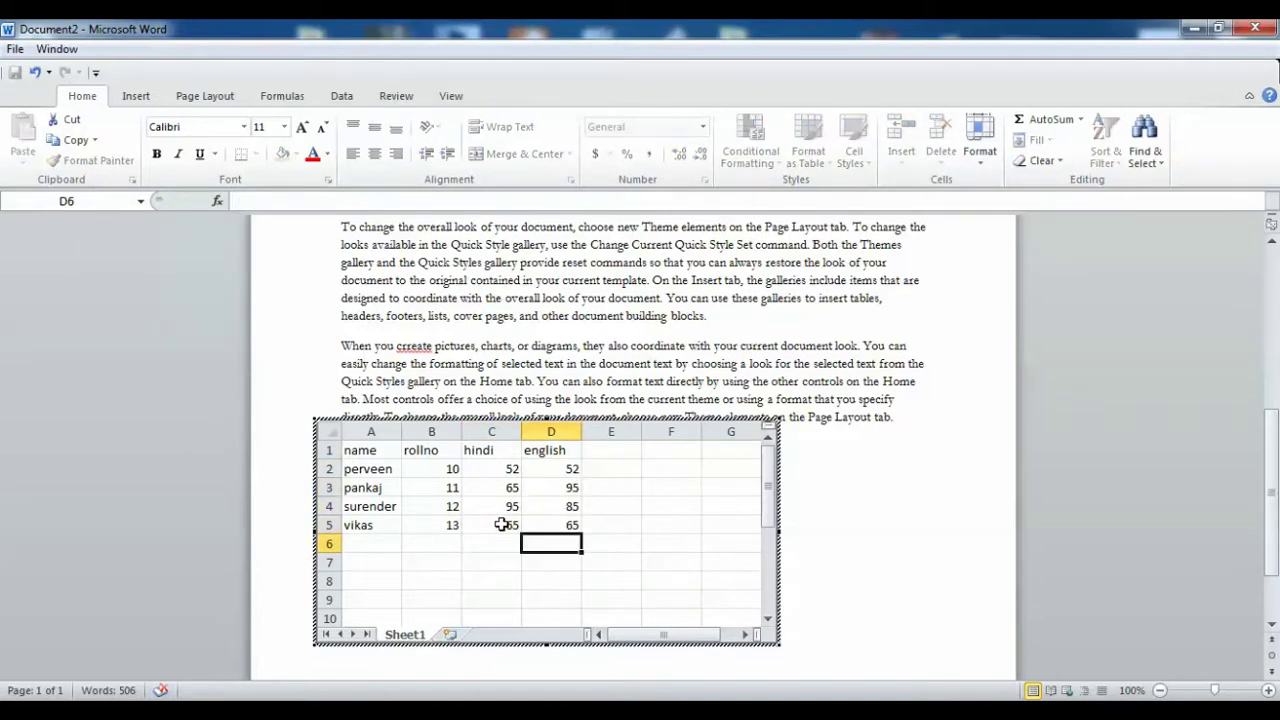
{"action": "key", "text": "Right"}
{"action": "key", "text": "Up"}
{"action": "key", "text": "Up"}
{"action": "key", "text": "Up"}
{"action": "key", "text": "Up"}
{"action": "key", "text": "Up"}
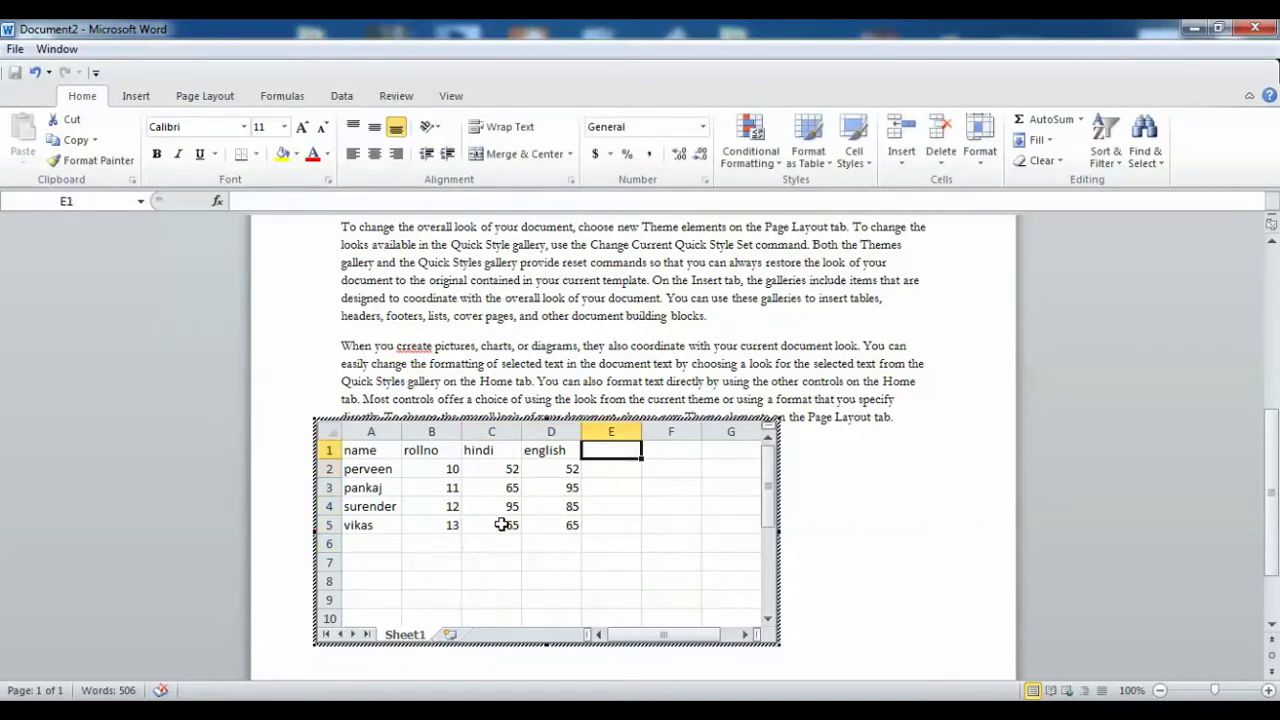
{"action": "type", "text": "total"}
{"action": "key", "text": "Return"}
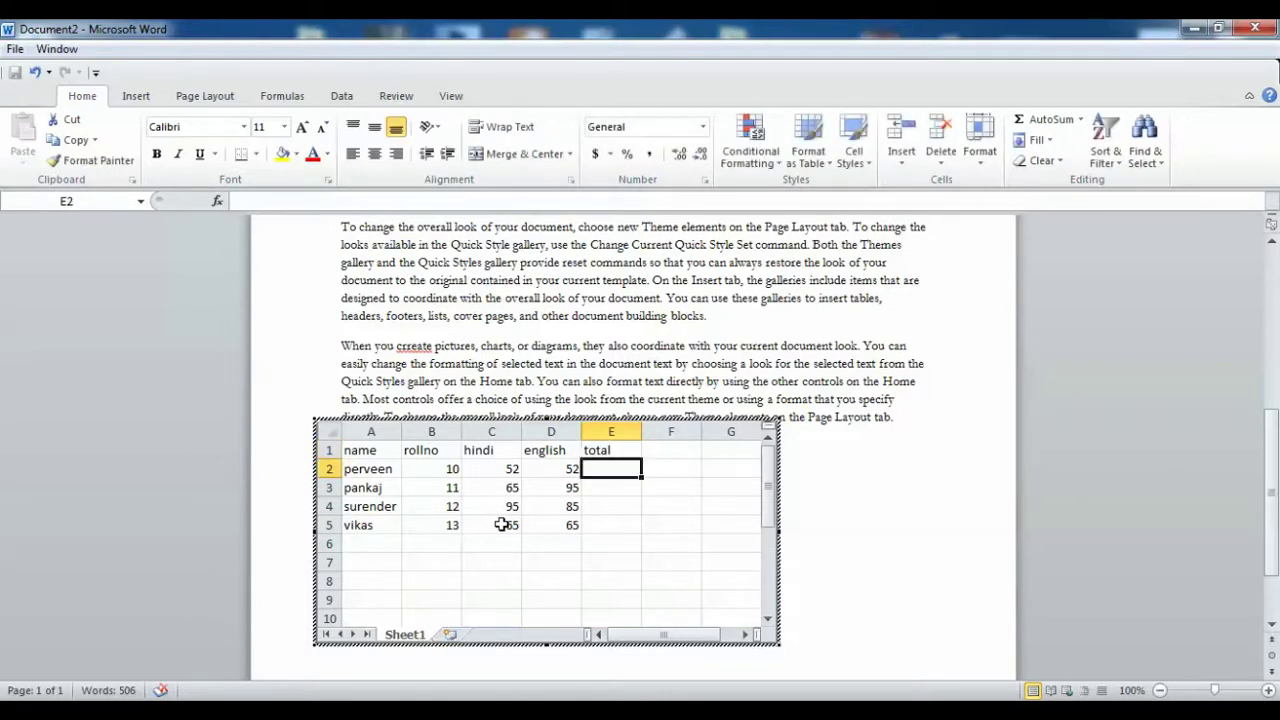
Enter =C2+D2 in E2 and fill it down to E5, giving totals 104, 160, 180, 130.
{"action": "type", "text": "="}
{"action": "left_click", "coordinate": [489, 468]}
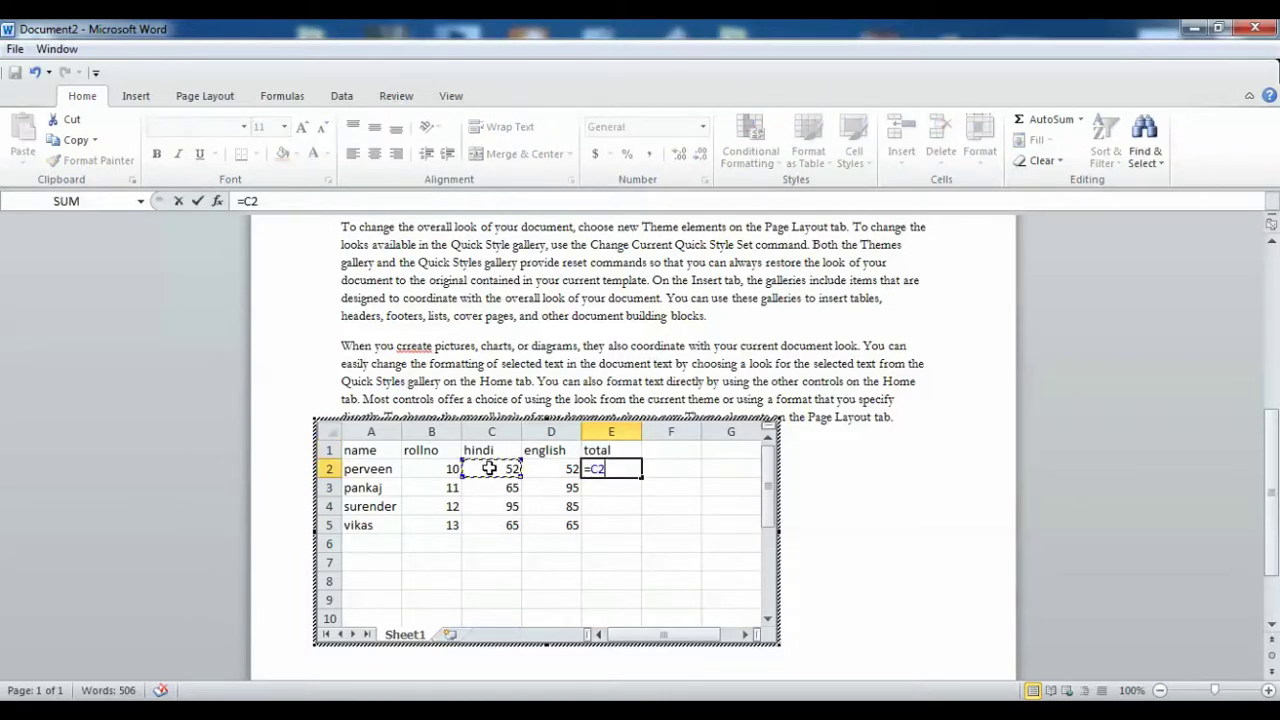
{"action": "type", "text": "+"}
{"action": "left_click", "coordinate": [562, 470]}
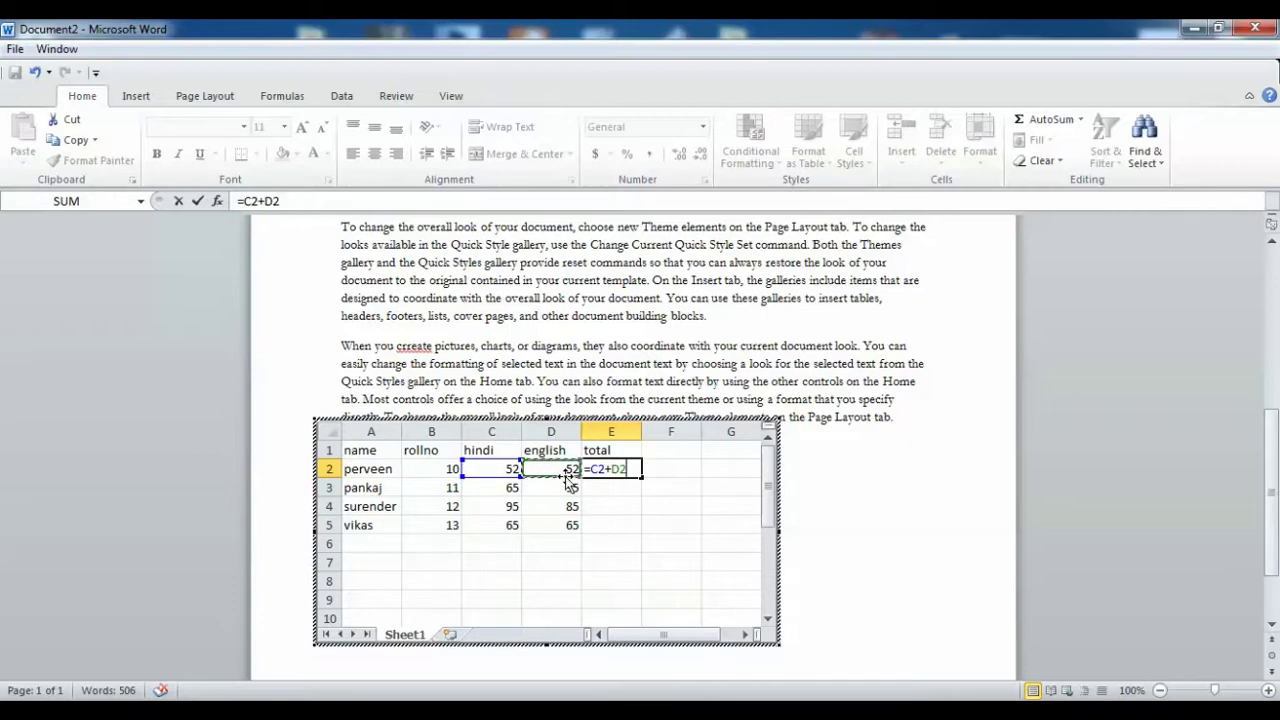
{"action": "key", "text": "Return"}
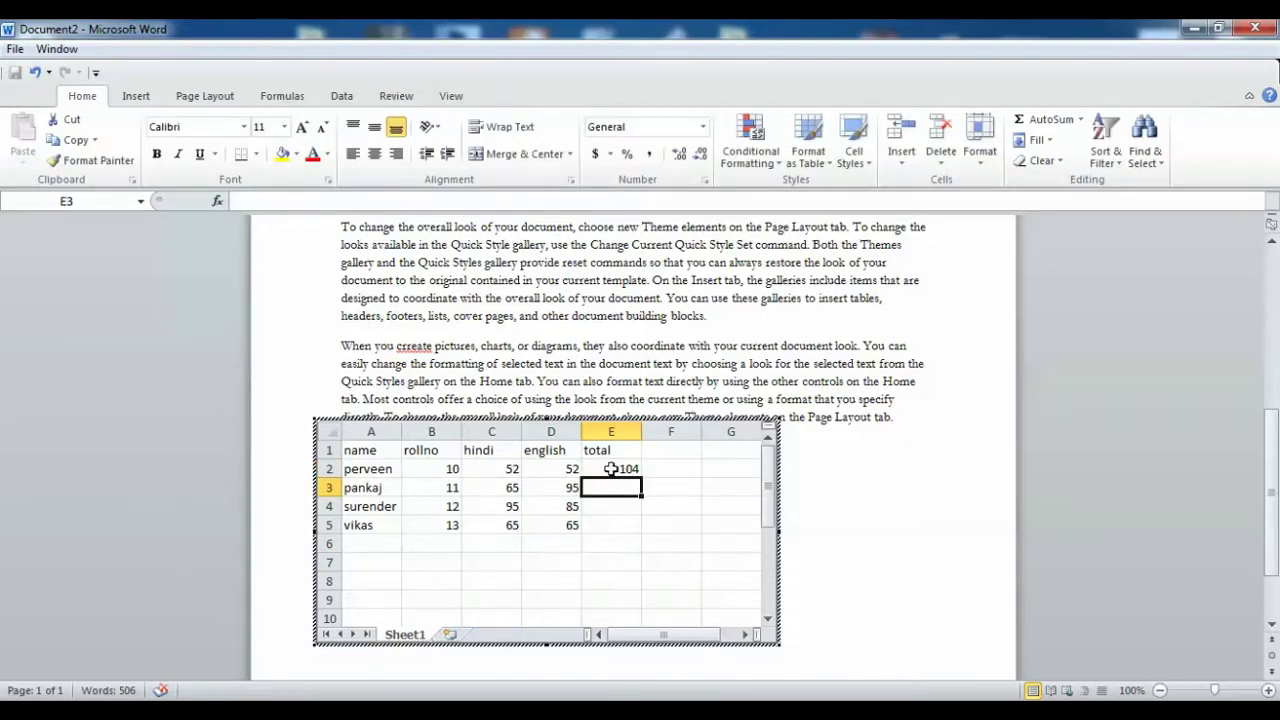
{"action": "left_click", "coordinate": [612, 469]}
{"action": "left_click_drag", "start_coordinate": [640, 479], "coordinate": [640, 533]}
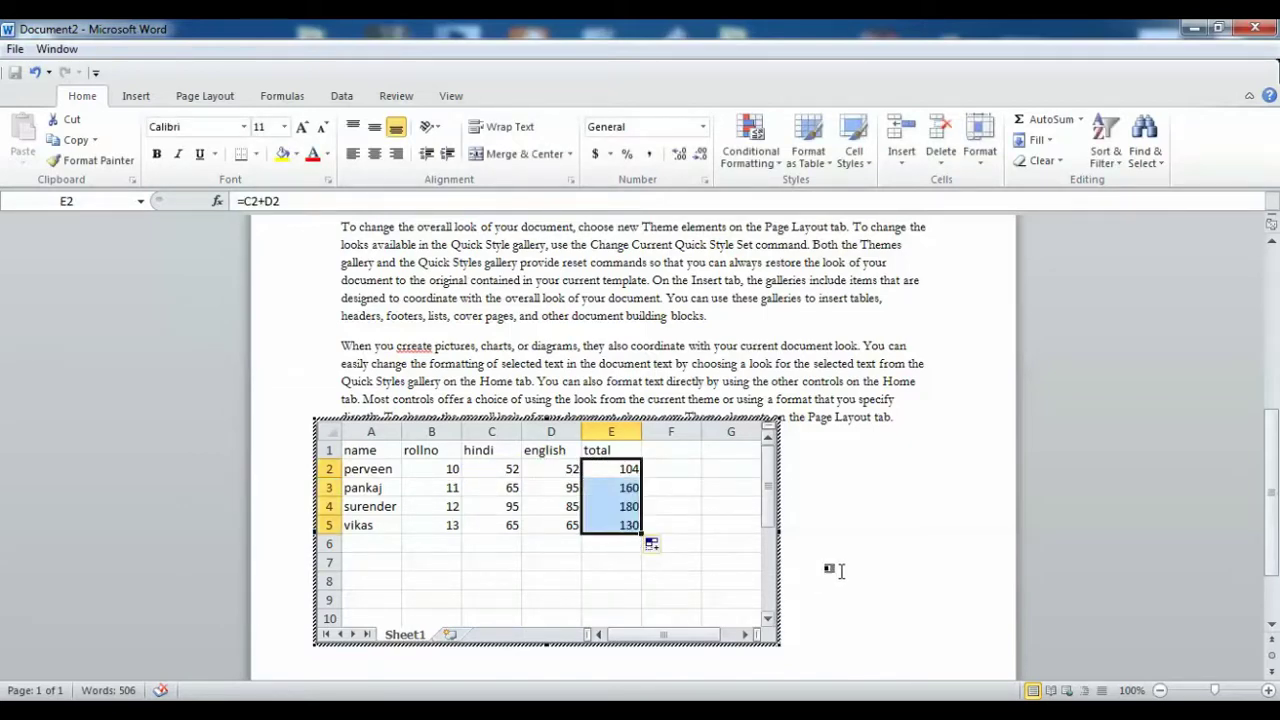
Leave the embedded sheet and move down below the marks table.
{"action": "left_click", "coordinate": [832, 567]}
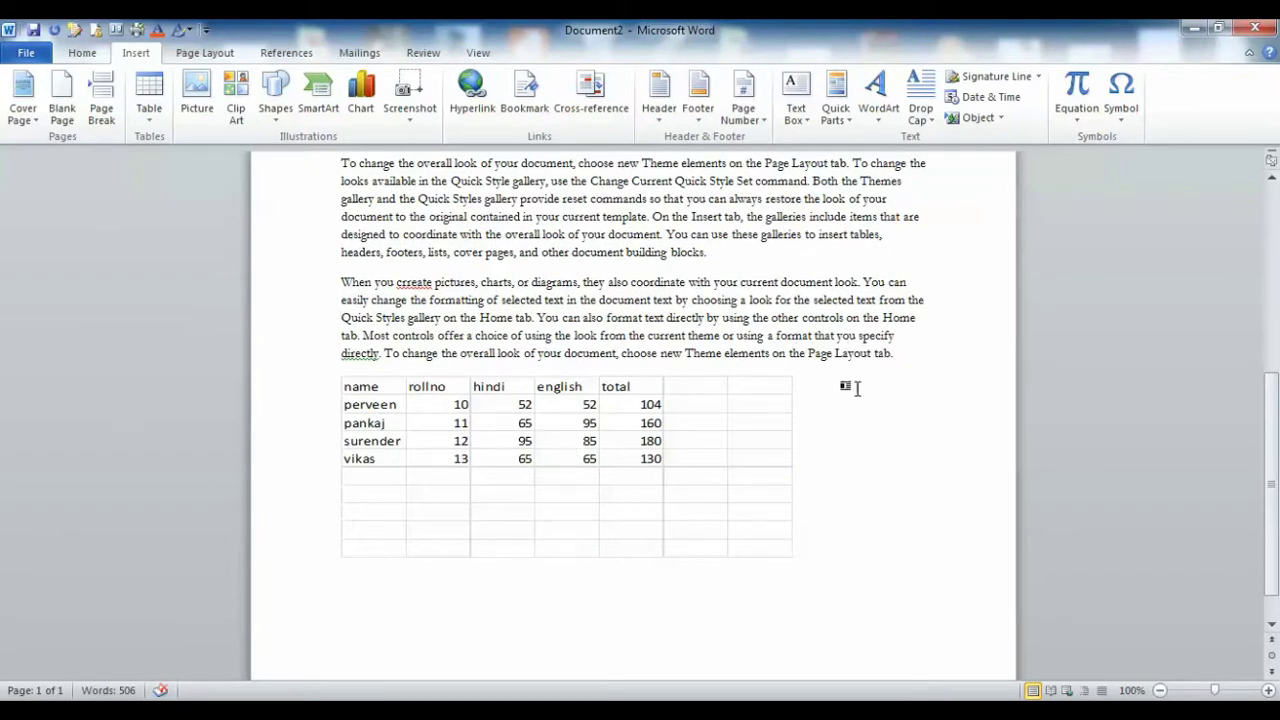
{"action": "scroll", "coordinate": [480, 545], "scroll_direction": "down", "scroll_amount": 1}
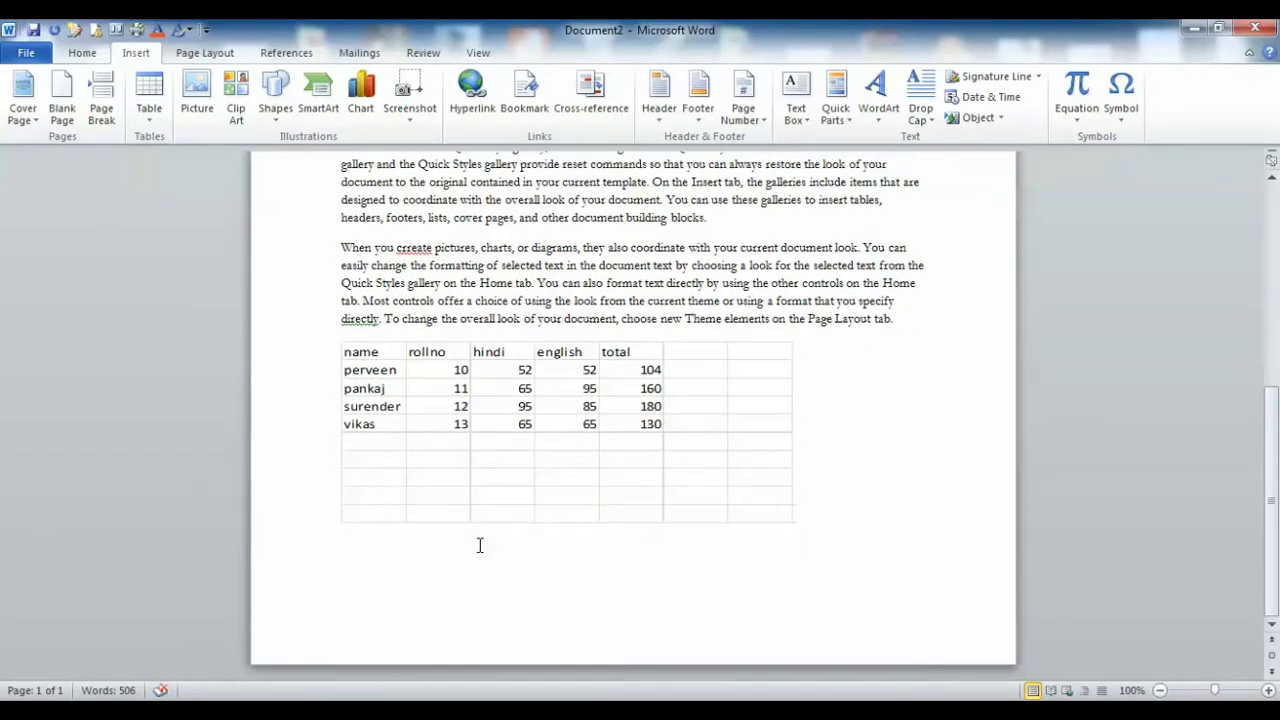
{"action": "scroll", "coordinate": [480, 545], "scroll_direction": "down", "scroll_amount": 4}
{"action": "scroll", "coordinate": [343, 646], "scroll_direction": "down", "scroll_amount": 1}
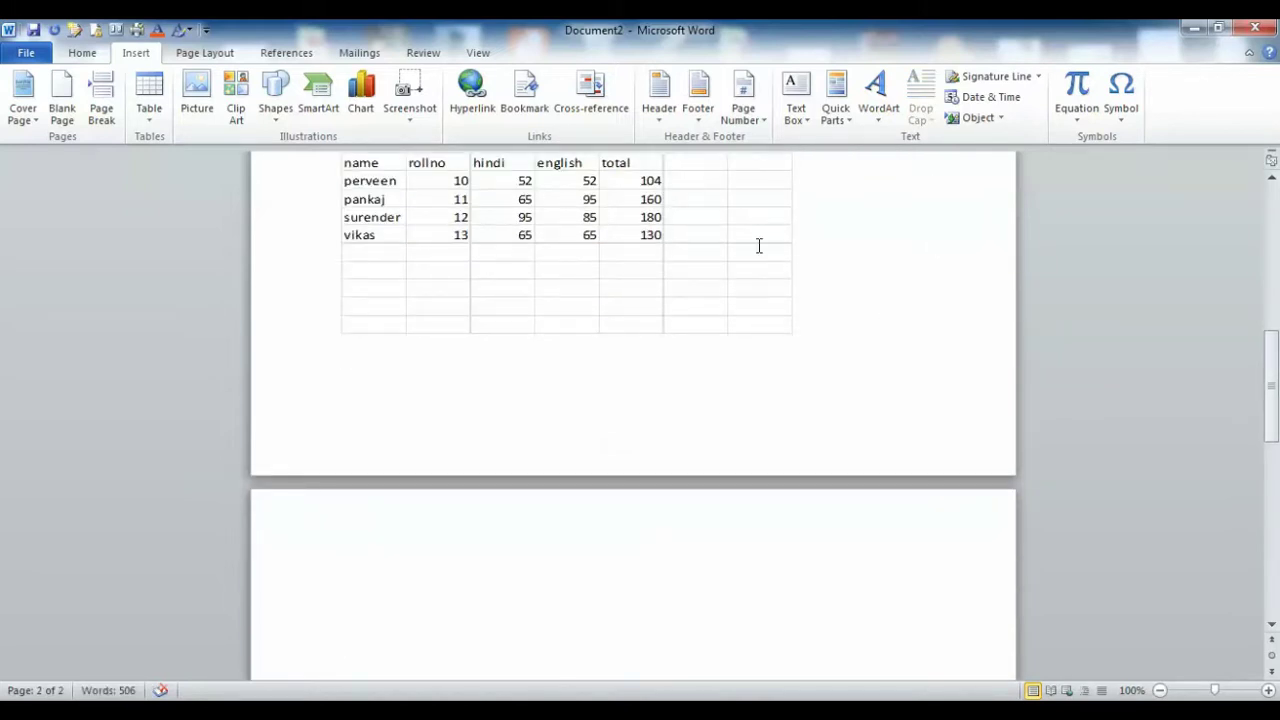
{"action": "left_click", "coordinate": [1000, 118]}
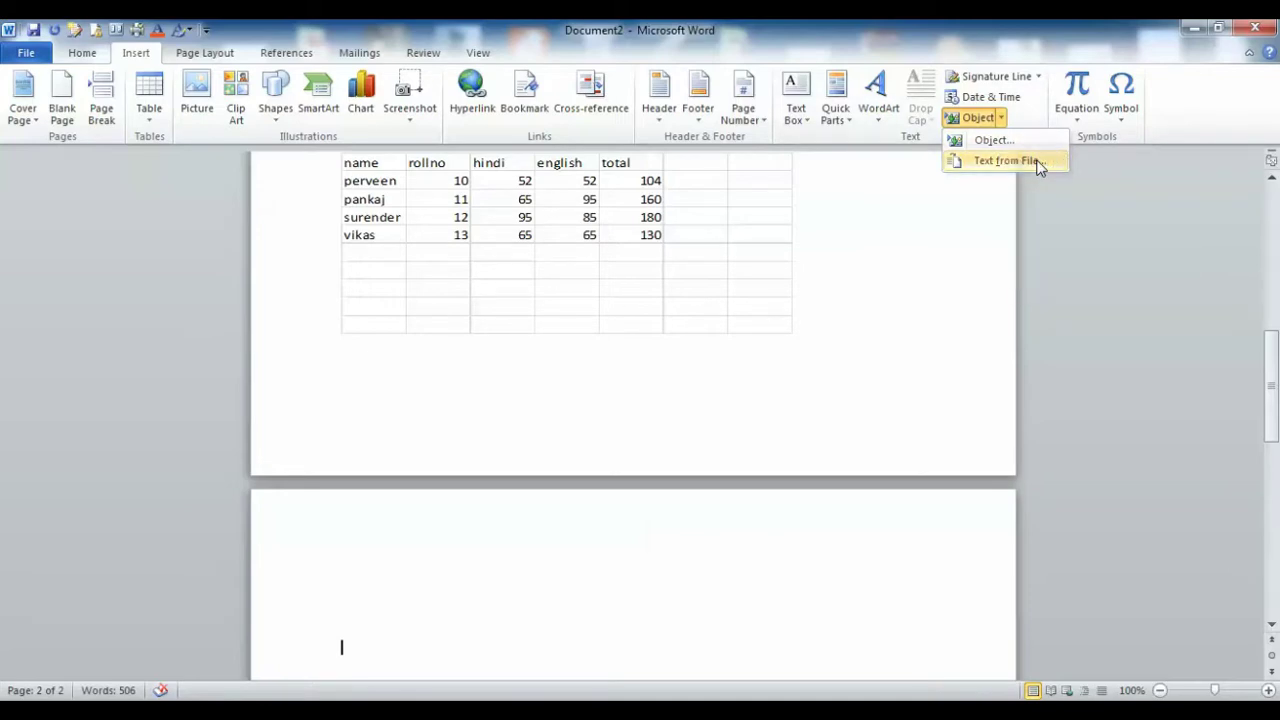
Insert the text of the dddd document below the marks table and review the result.
{"action": "scroll", "coordinate": [450, 250], "scroll_direction": "down", "scroll_amount": 5}
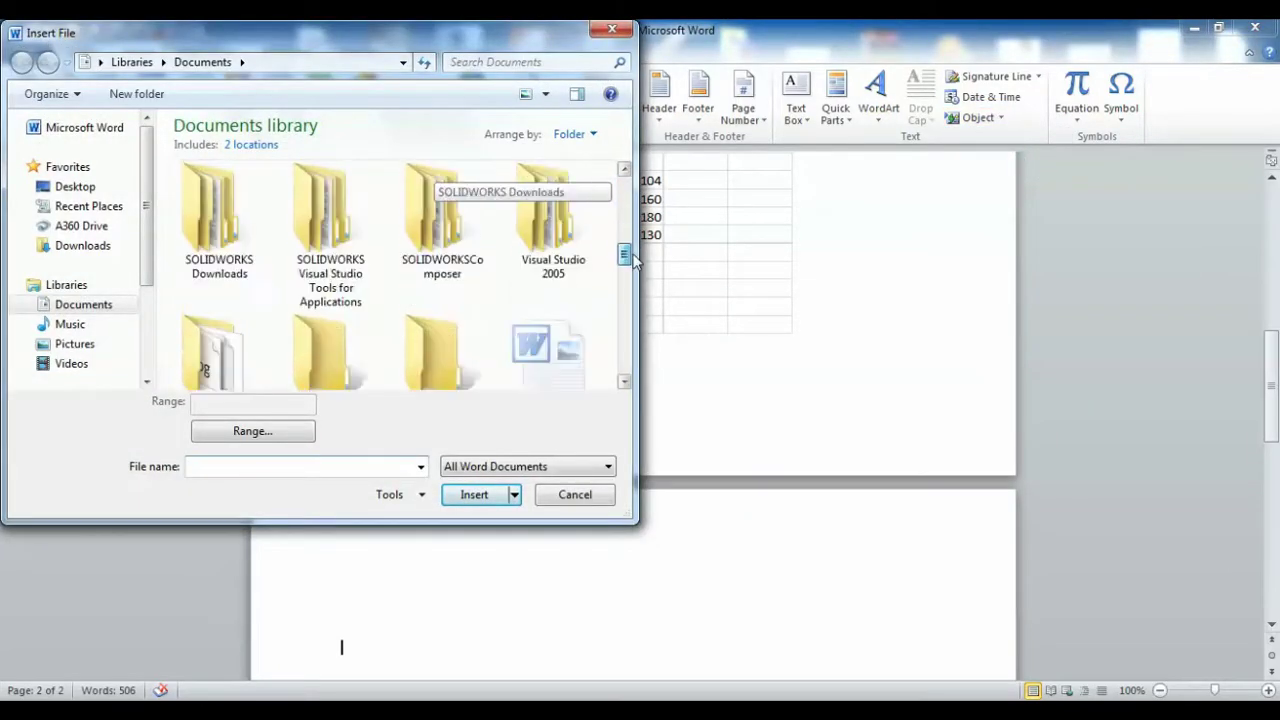
{"action": "scroll", "coordinate": [352, 258], "scroll_direction": "down", "scroll_amount": 5}
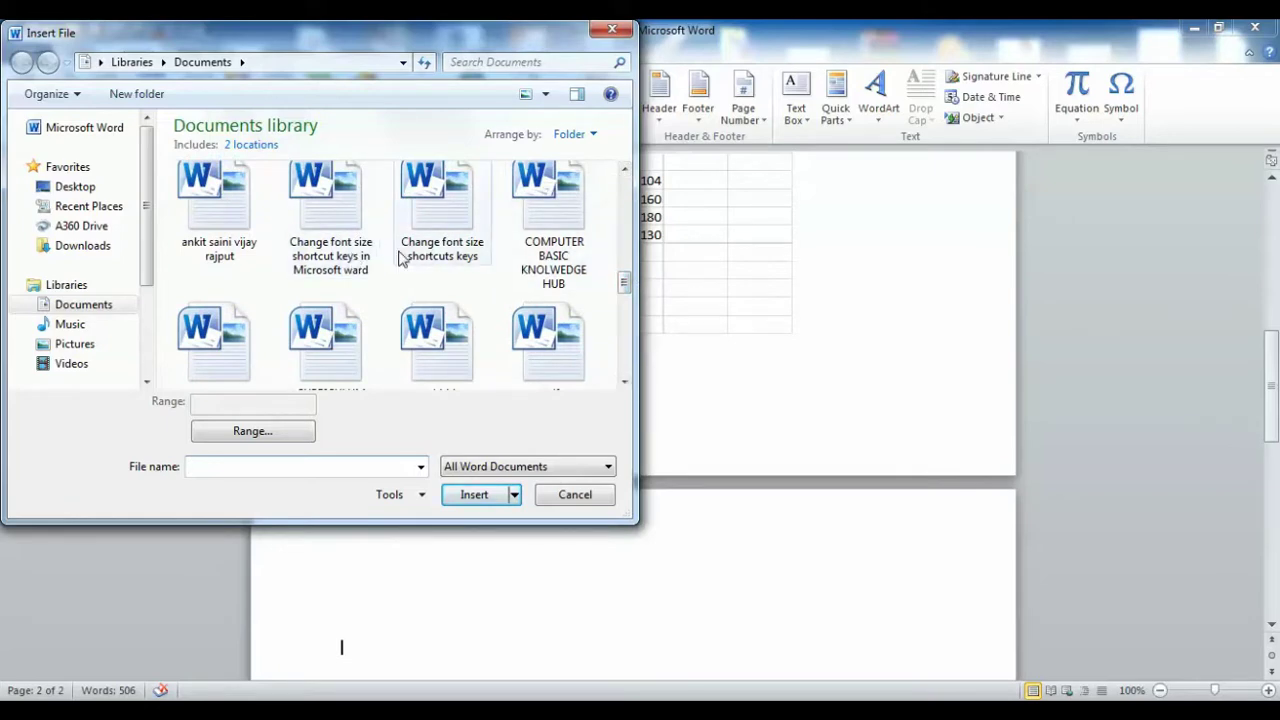
{"action": "left_click", "coordinate": [437, 340]}
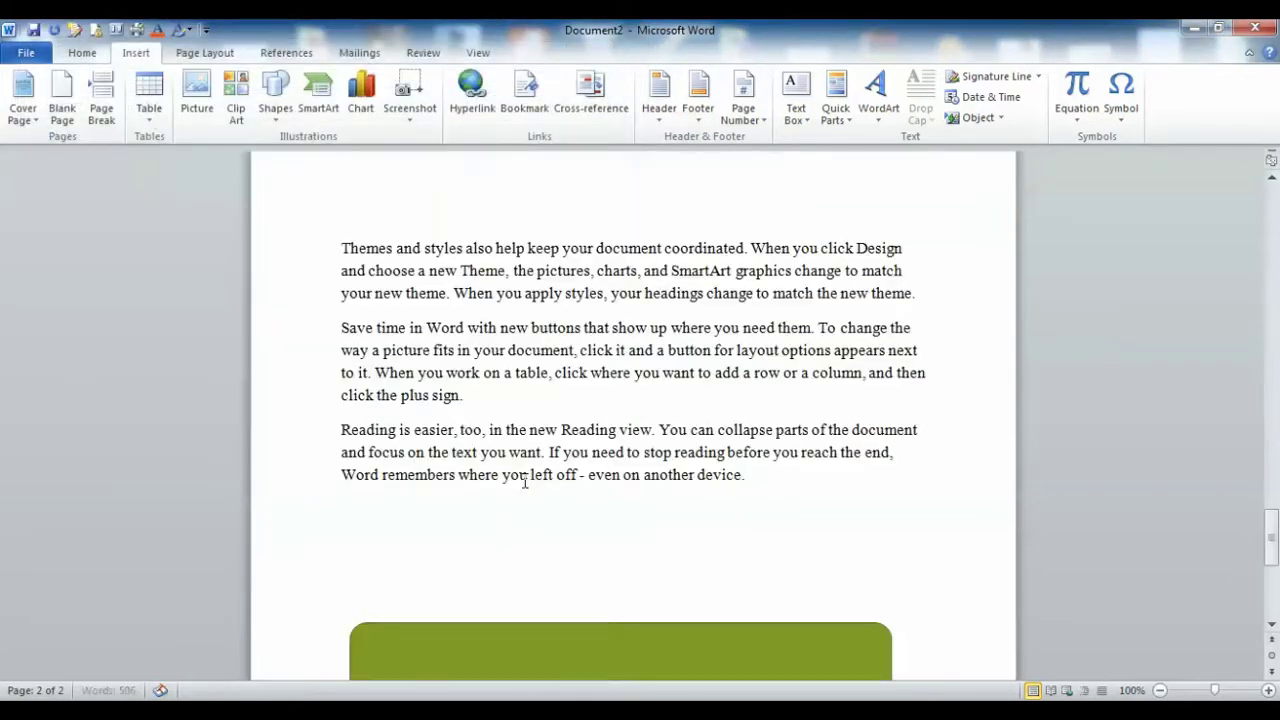
{"action": "scroll", "coordinate": [523, 480], "scroll_direction": "down", "scroll_amount": 2}
{"action": "scroll", "coordinate": [523, 480], "scroll_direction": "up", "scroll_amount": 3}
{"action": "scroll", "coordinate": [526, 479], "scroll_direction": "up", "scroll_amount": 5}
{"action": "scroll", "coordinate": [526, 479], "scroll_direction": "up", "scroll_amount": 1}
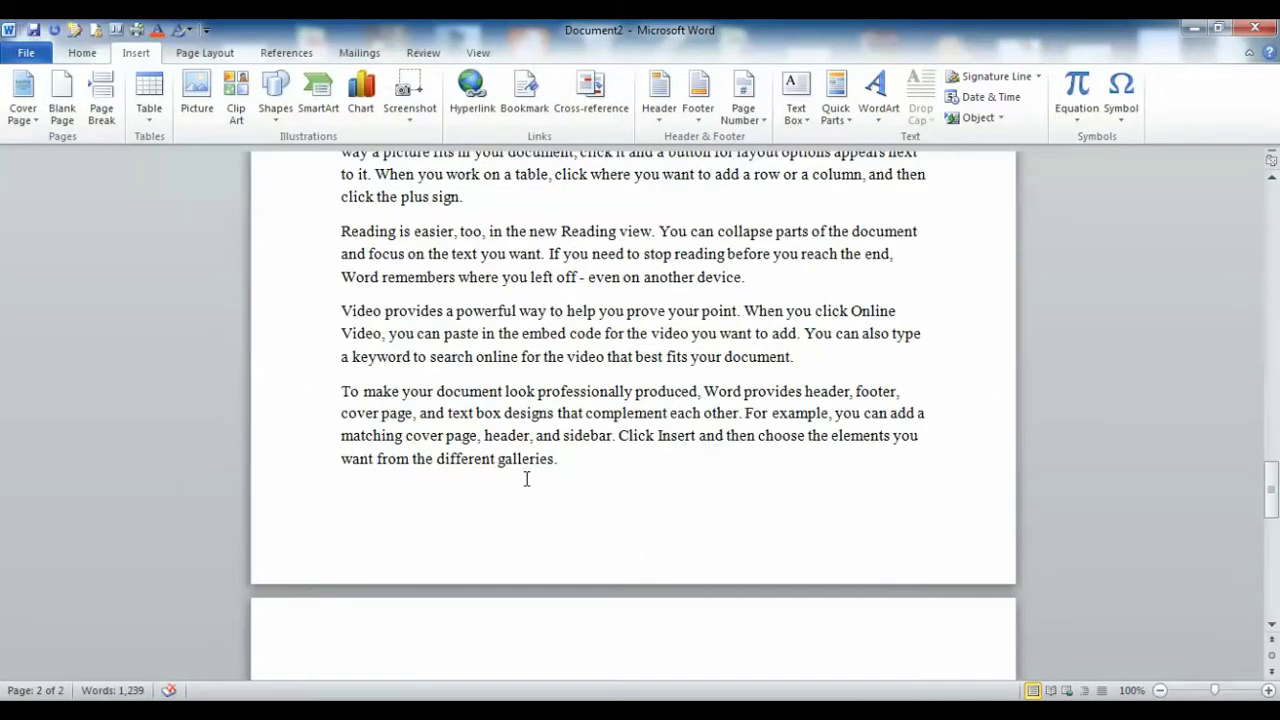
{"action": "scroll", "coordinate": [528, 477], "scroll_direction": "down", "scroll_amount": 7}
{"action": "scroll", "coordinate": [535, 500], "scroll_direction": "down", "scroll_amount": 5}
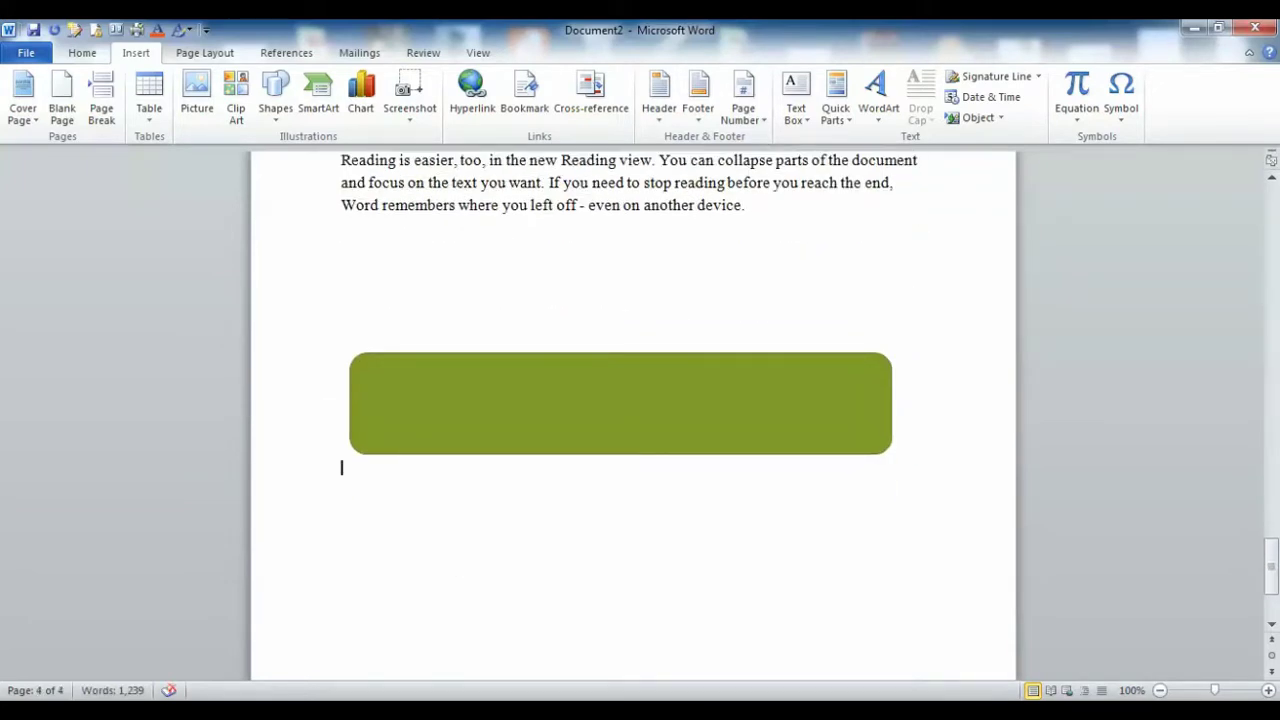
{"action": "scroll", "coordinate": [457, 566], "scroll_direction": "down", "scroll_amount": 3}
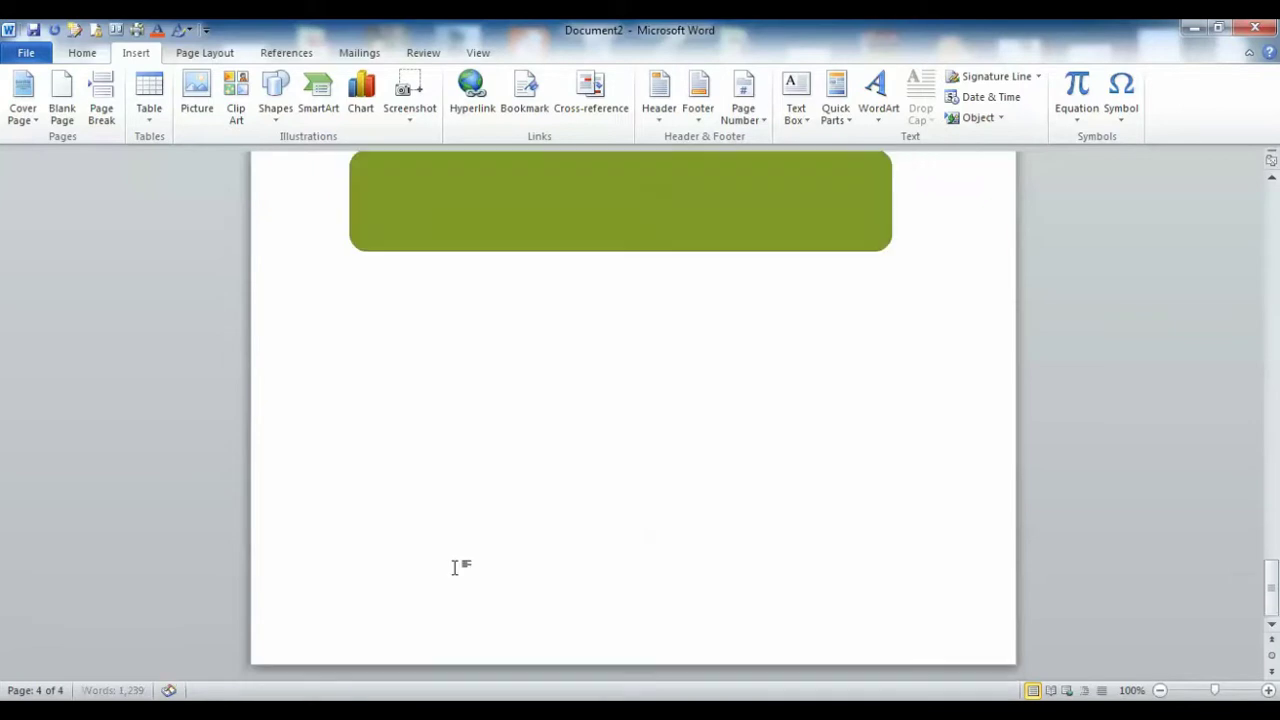
Insert the built-in Trig Identity 1 equation and enlarge its font twice.
{"action": "left_click", "coordinate": [1077, 122]}
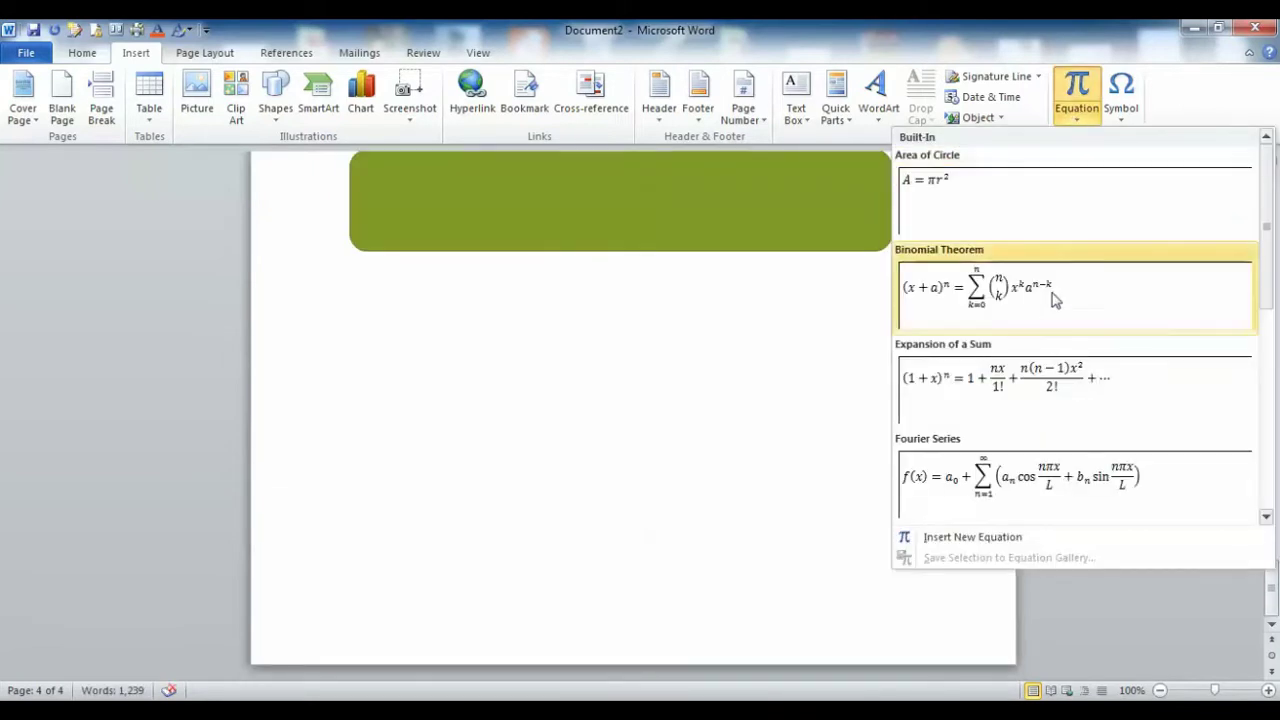
{"action": "left_click_drag", "start_coordinate": [1274, 262], "coordinate": [1277, 455]}
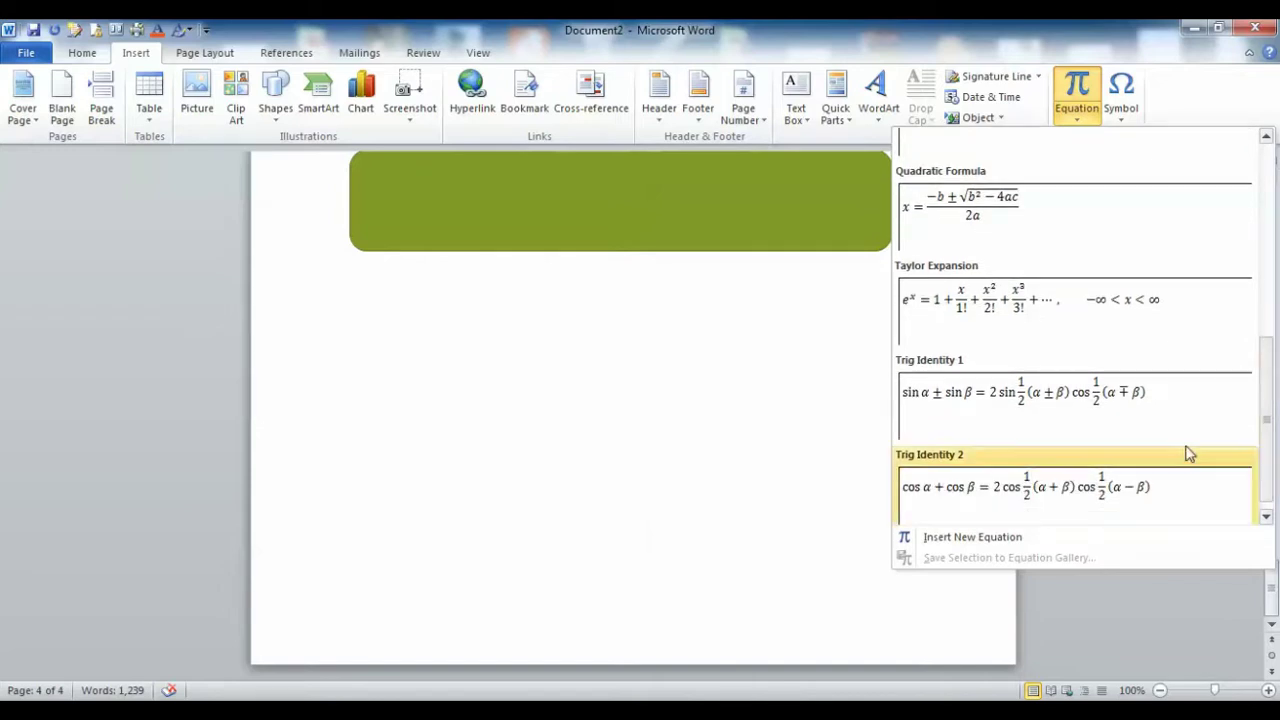
{"action": "left_click", "coordinate": [1110, 414]}
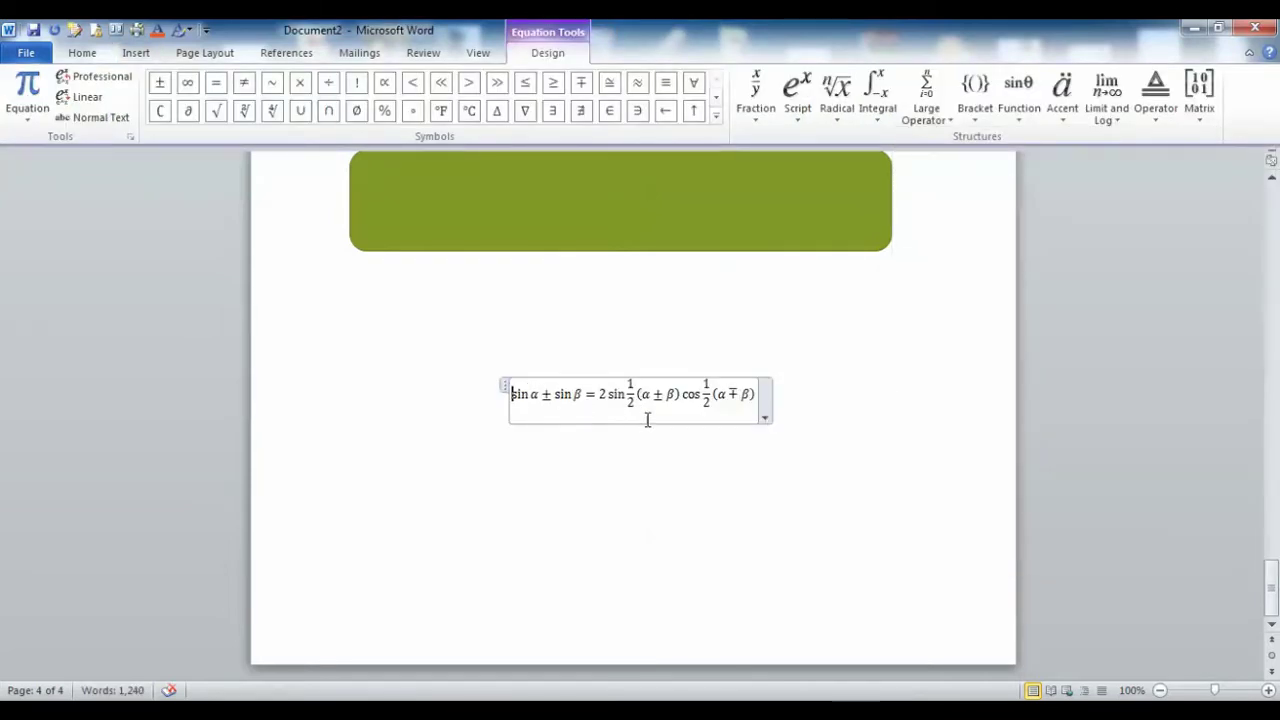
{"action": "key", "text": "ctrl+shift+period"}
{"action": "key", "text": "ctrl+shift+period"}
{"action": "key", "text": "ctrl+shift+period"}
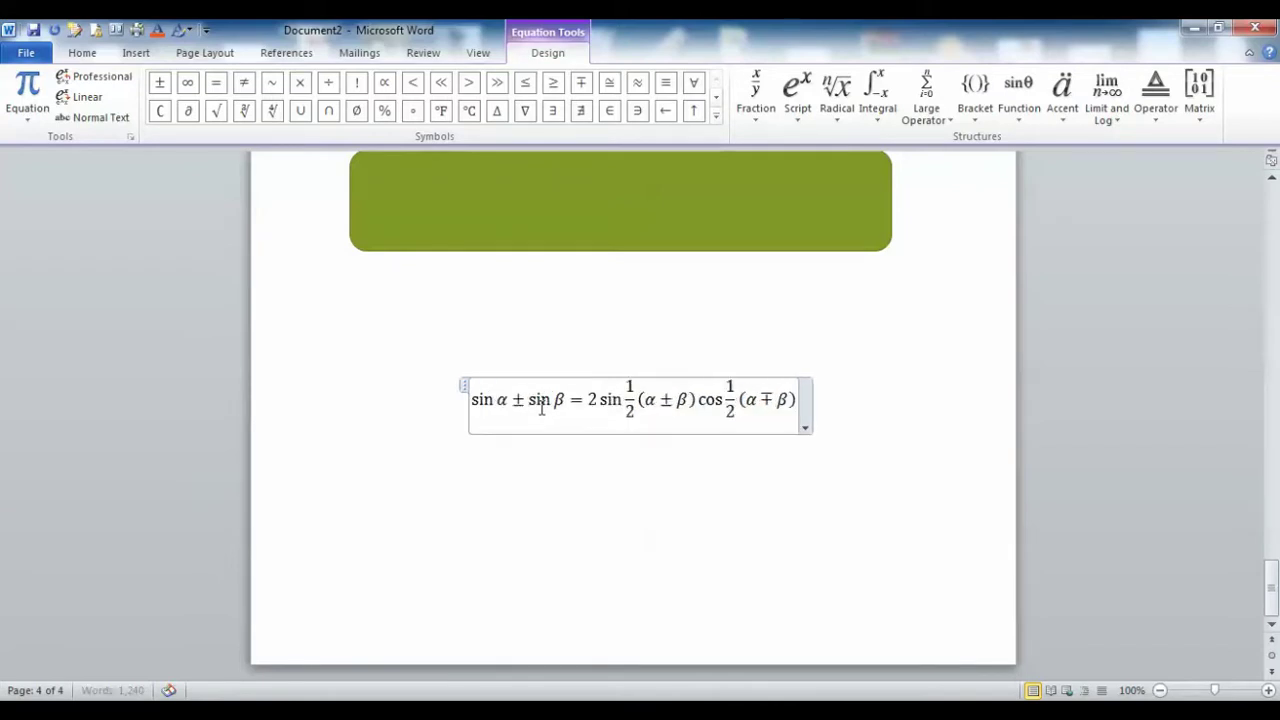
{"action": "key", "text": "ctrl+shift+period"}
{"action": "key", "text": "ctrl+shift+period"}
{"action": "key", "text": "ctrl+shift+period"}
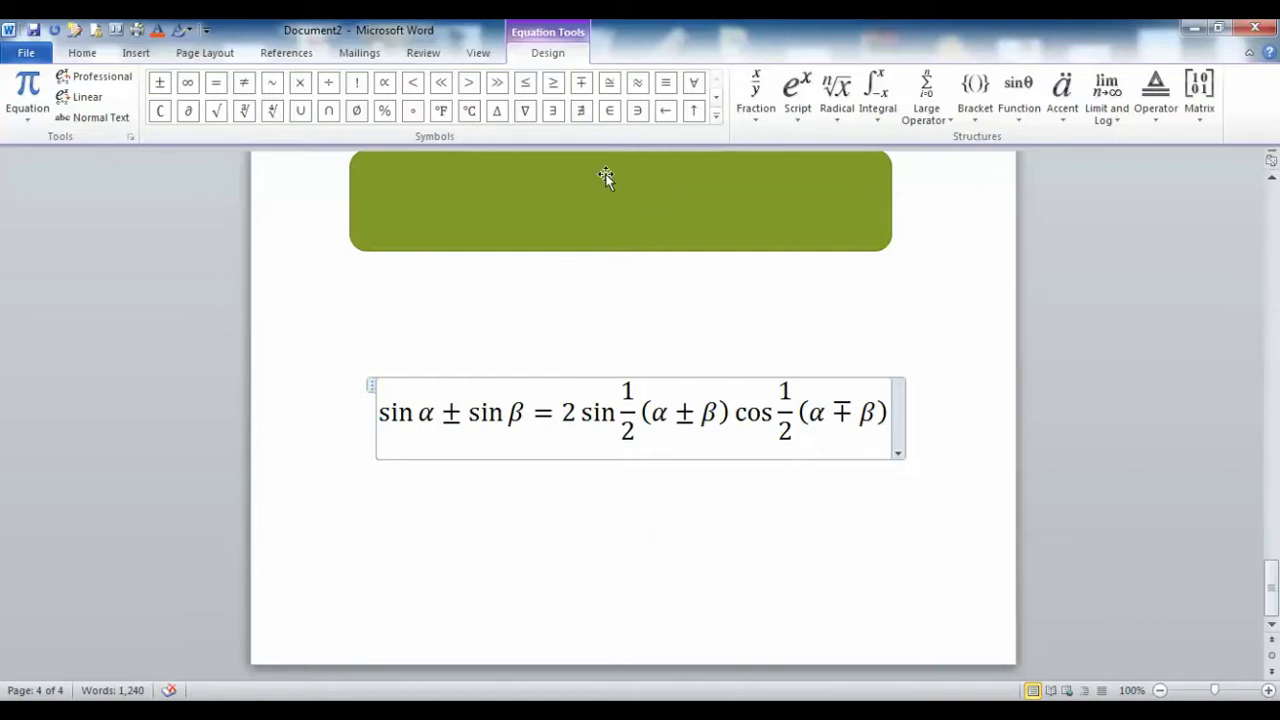
Try a quadratic-formula radical, undo it, exit the equation, and insert a page break.
{"action": "left_click", "coordinate": [838, 108]}
{"action": "left_click", "coordinate": [890, 304]}
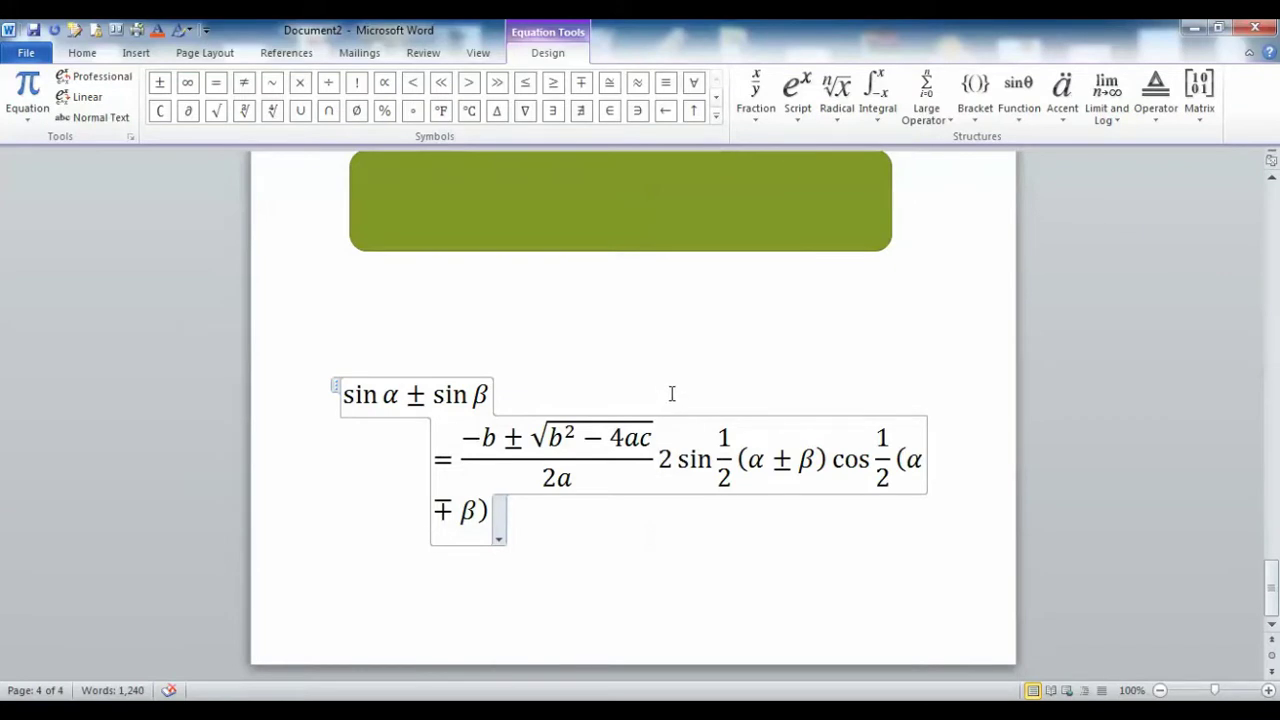
{"action": "key", "text": "ctrl+z"}
{"action": "left_click", "coordinate": [691, 514]}
{"action": "left_click", "coordinate": [140, 54]}
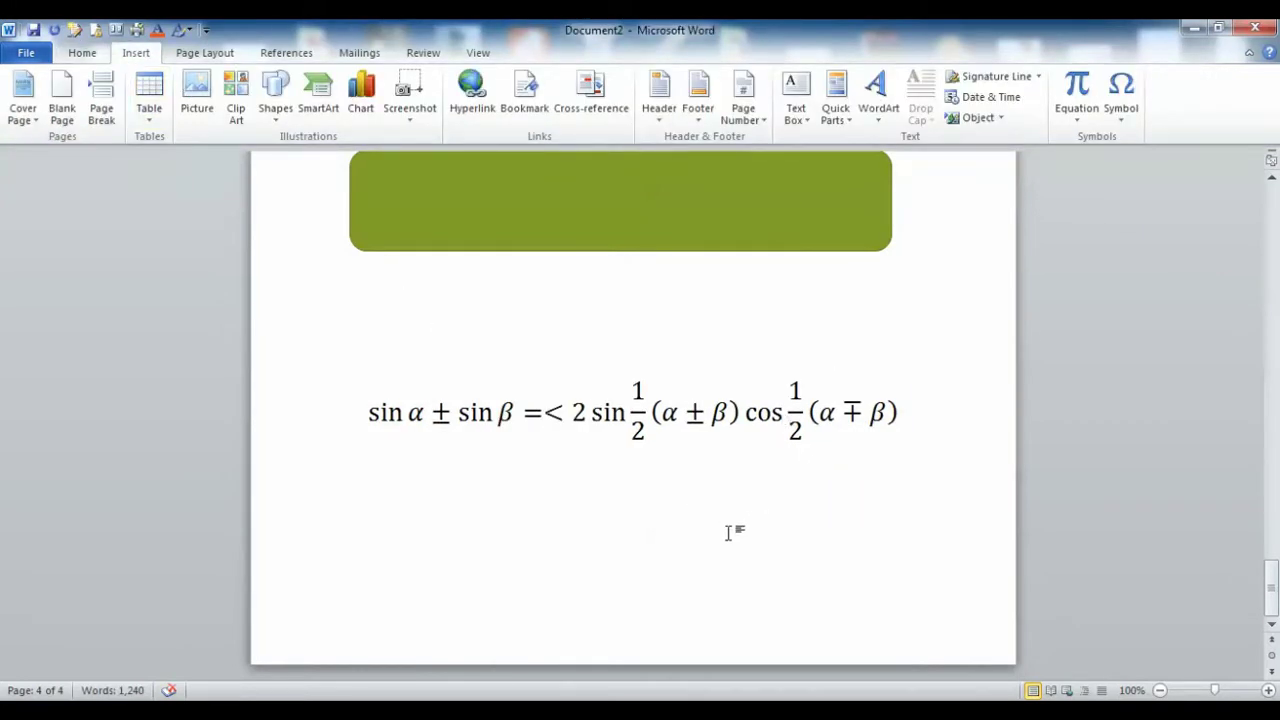
{"action": "key", "text": "ctrl+Return"}
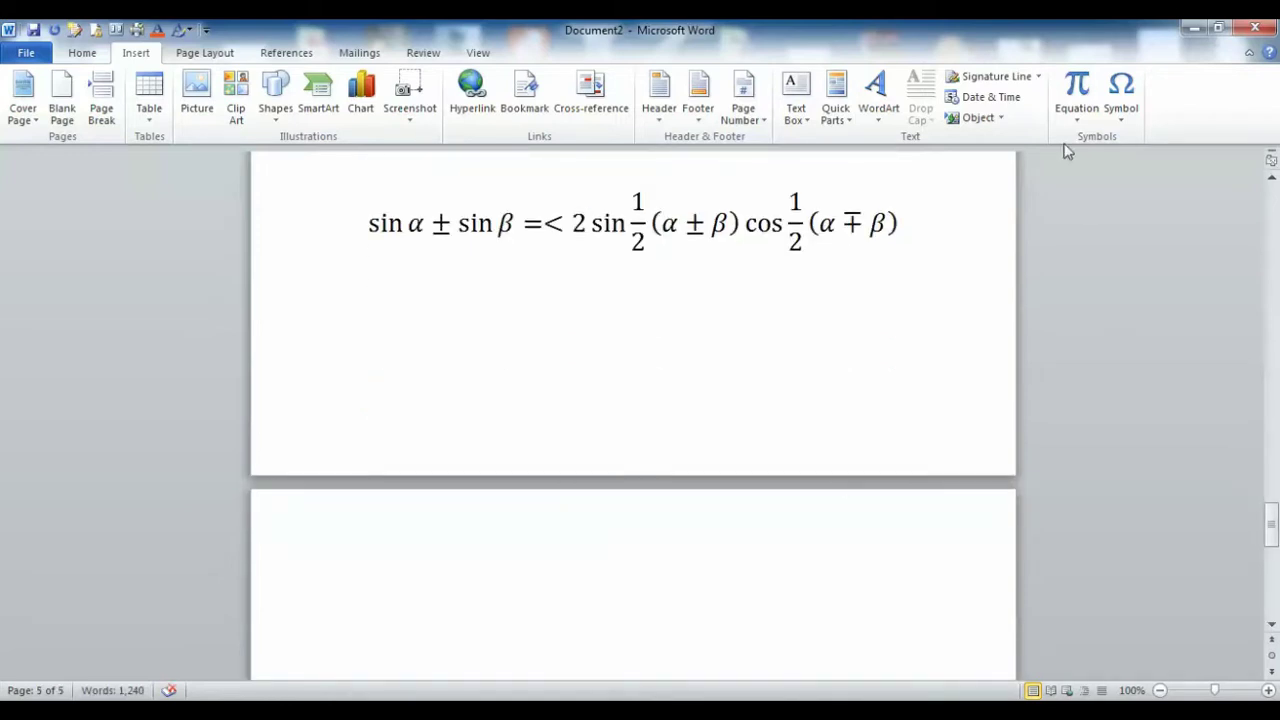
{"action": "left_click", "coordinate": [1078, 116]}
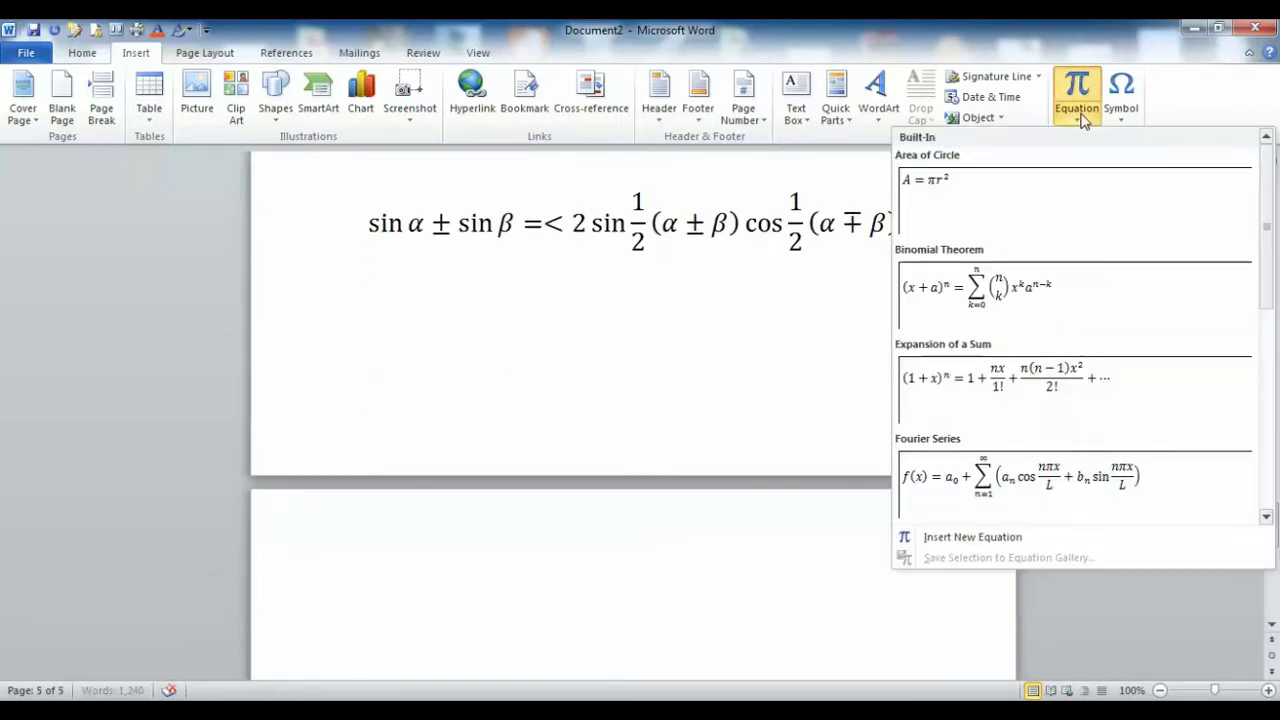
Start a new equation with the stacked fraction 2/3 followed by a plus sign.
{"action": "left_click", "coordinate": [1000, 540]}
{"action": "scroll", "coordinate": [857, 546], "scroll_direction": "down", "scroll_amount": 2}
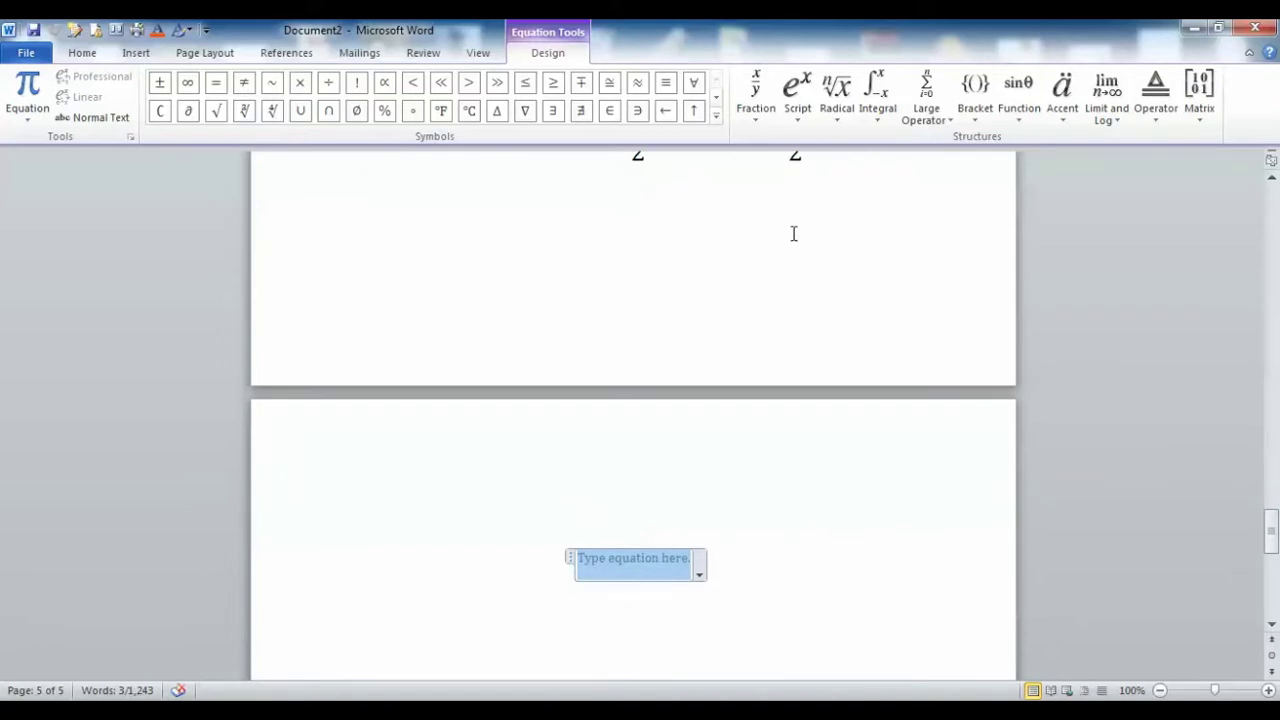
{"action": "left_click", "coordinate": [771, 120]}
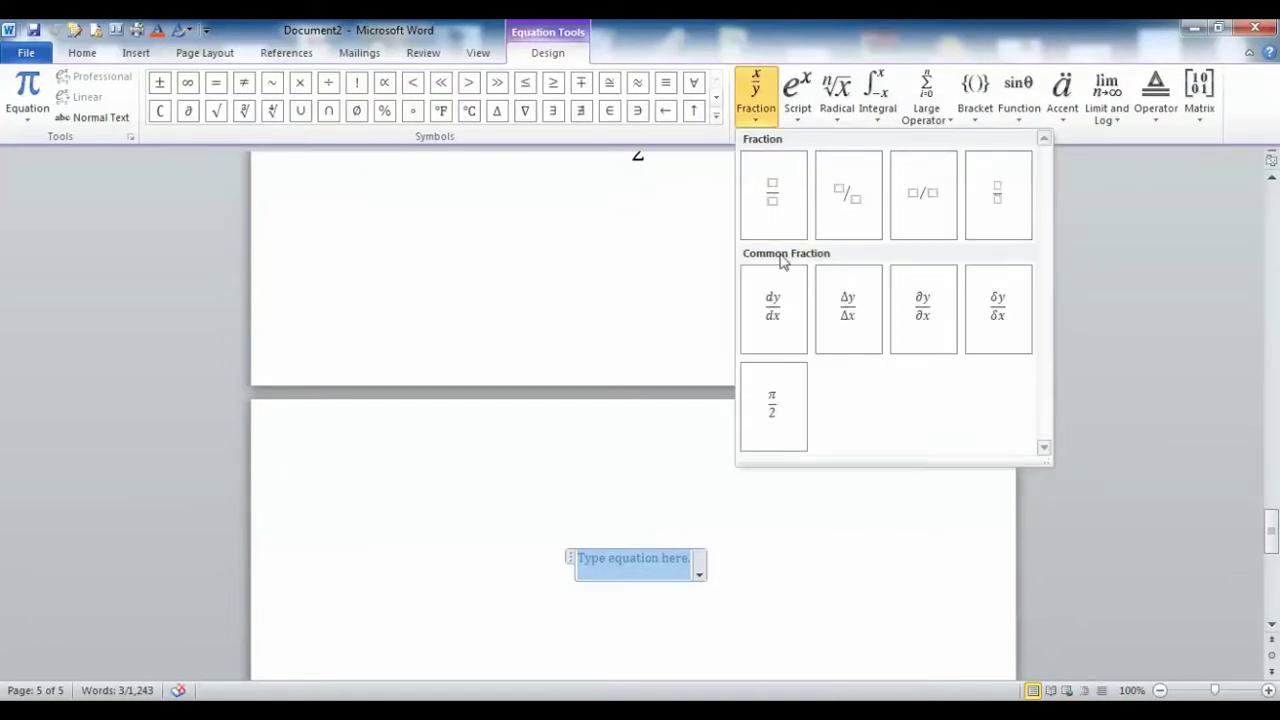
{"action": "left_click", "coordinate": [772, 222]}
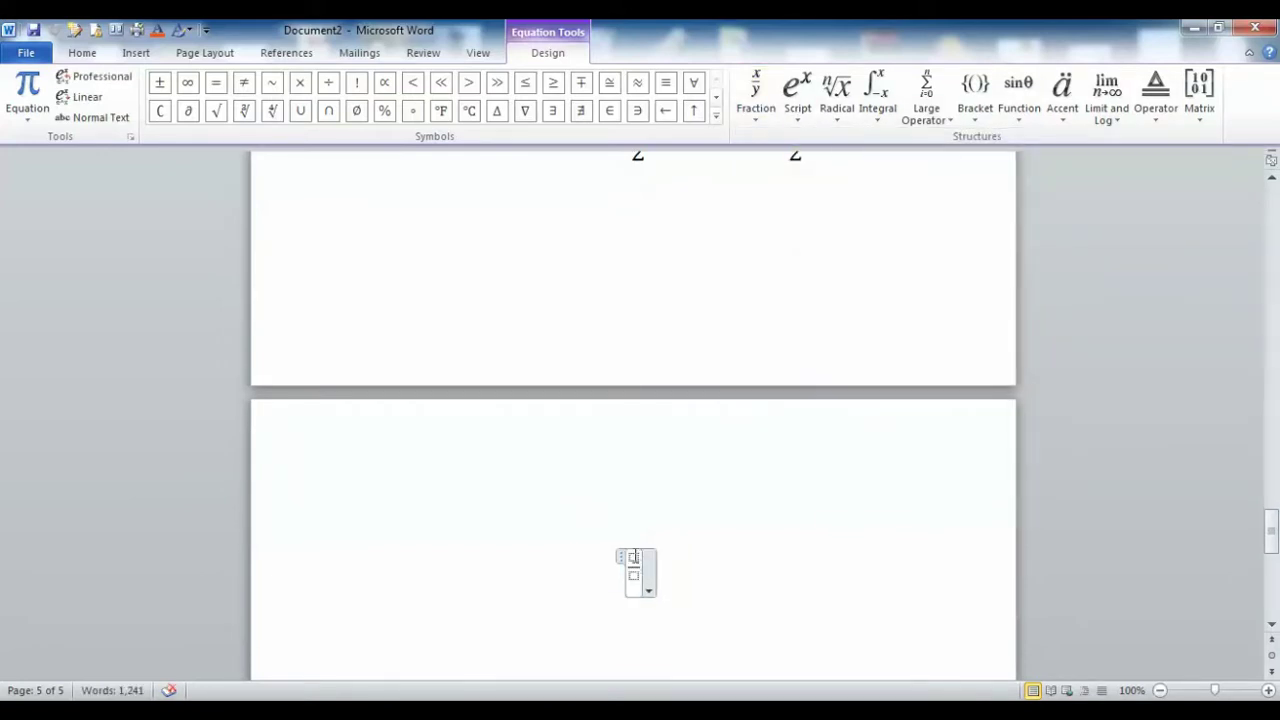
{"action": "type", "text": "2"}
{"action": "left_click", "coordinate": [633, 575]}
{"action": "type", "text": "3"}
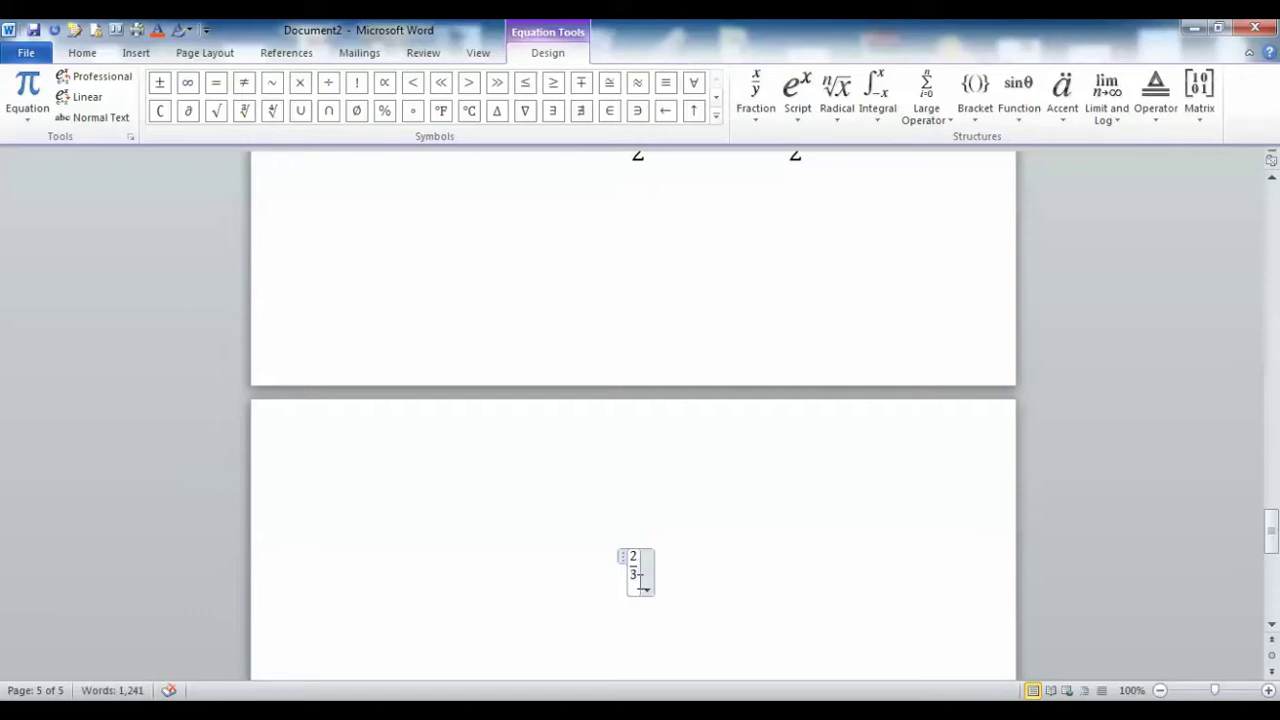
{"action": "key", "text": "Right"}
{"action": "type", "text": "+"}
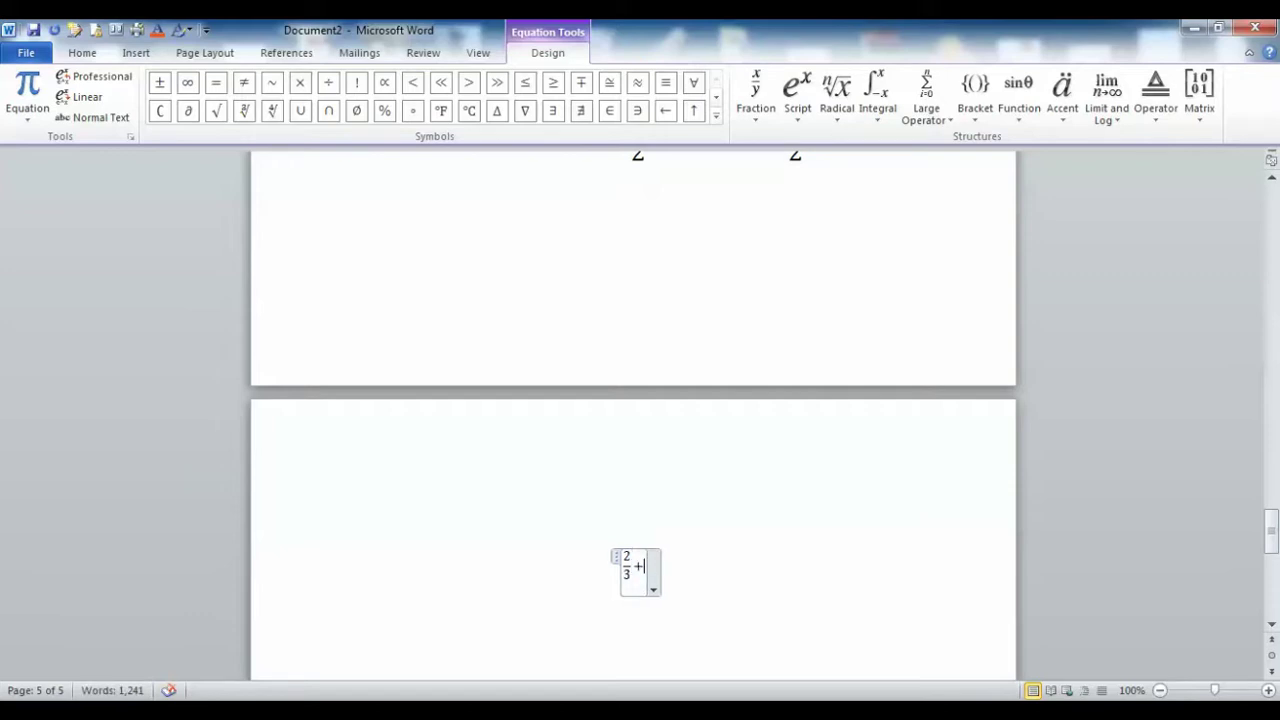
Add the second stacked fraction 4/5 and place the cursor on an empty line below.
{"action": "left_click", "coordinate": [757, 125]}
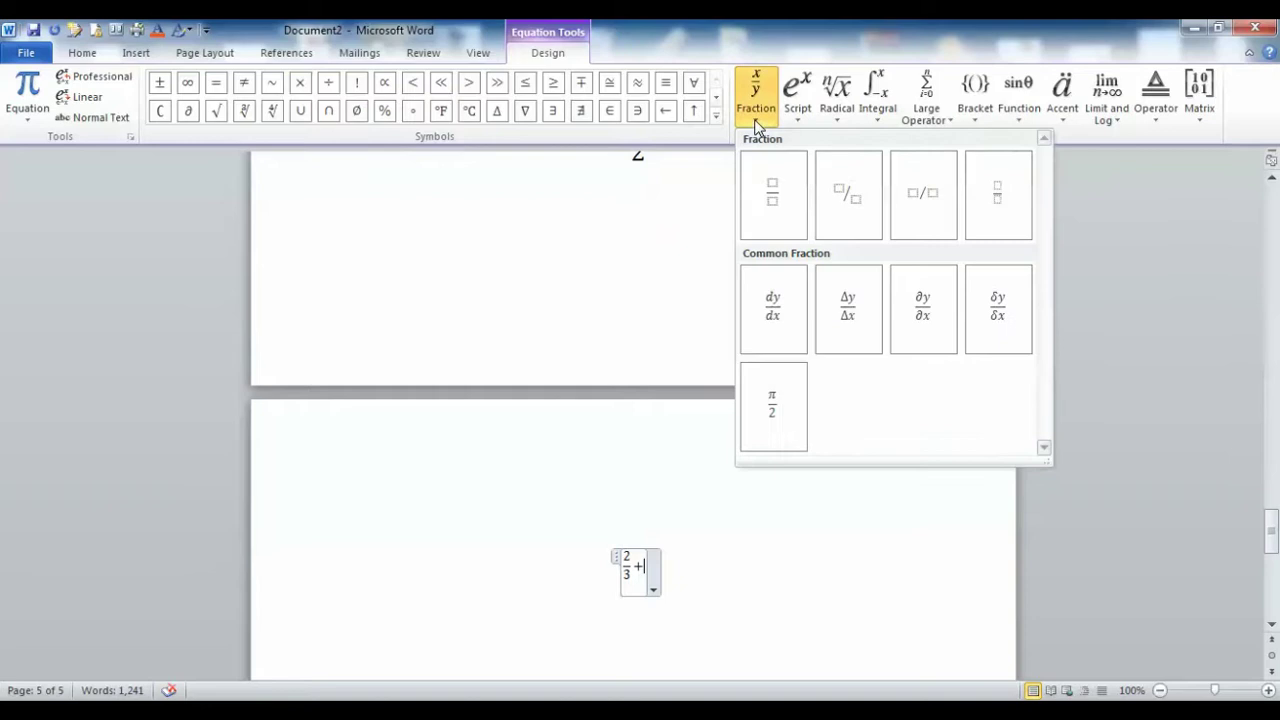
{"action": "left_click", "coordinate": [800, 213]}
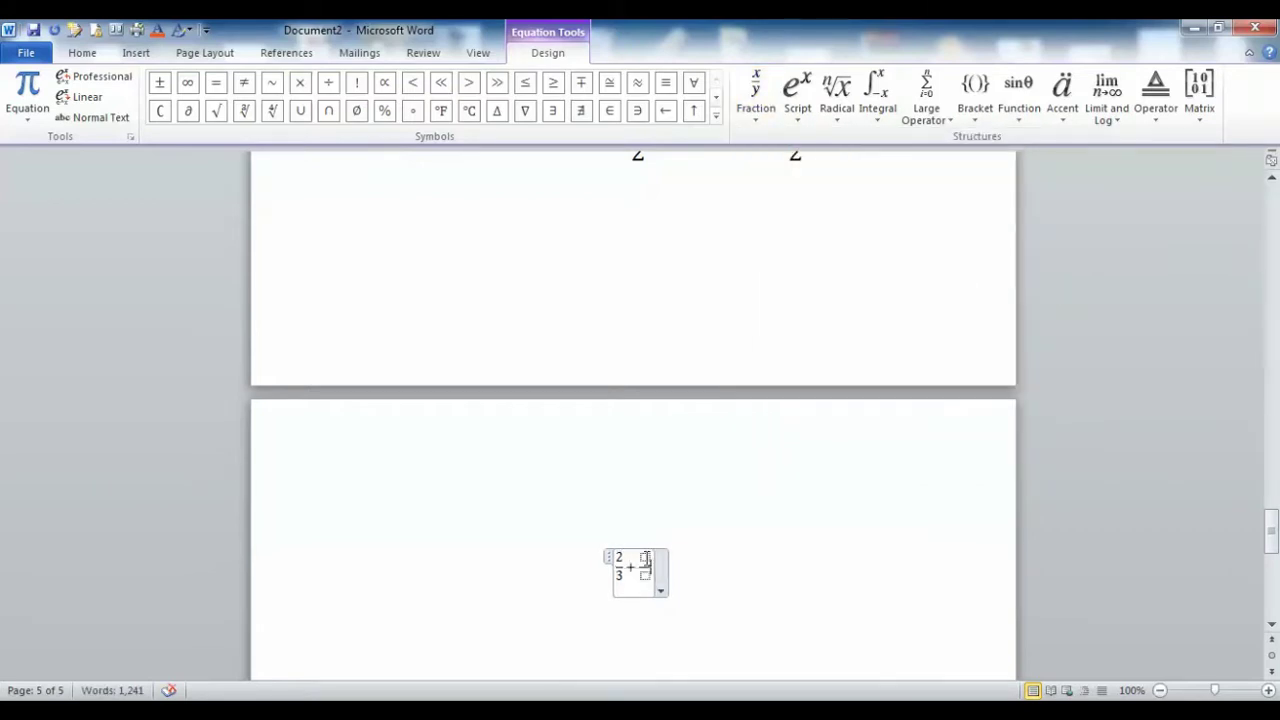
{"action": "type", "text": "4"}
{"action": "left_click", "coordinate": [645, 575]}
{"action": "type", "text": "5"}
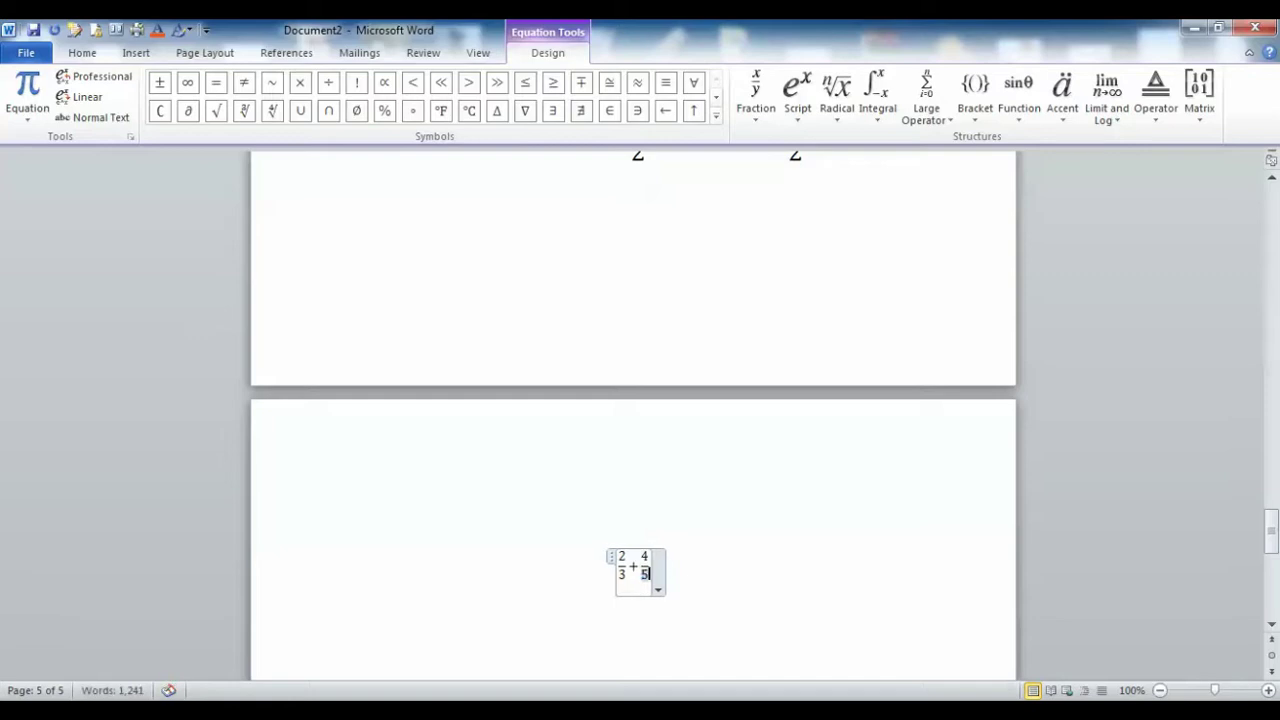
{"action": "left_click", "coordinate": [809, 571]}
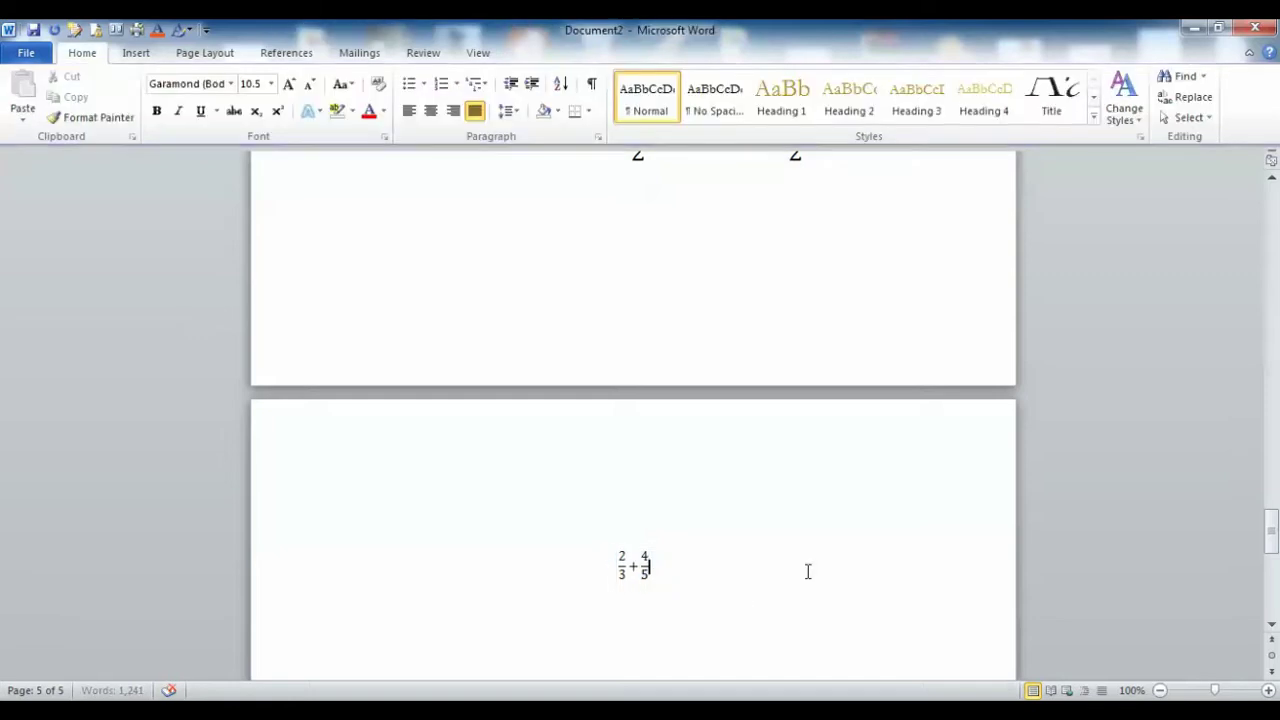
{"action": "scroll", "coordinate": [646, 600], "scroll_direction": "down", "scroll_amount": 2}
{"action": "scroll", "coordinate": [646, 548], "scroll_direction": "down", "scroll_amount": 2}
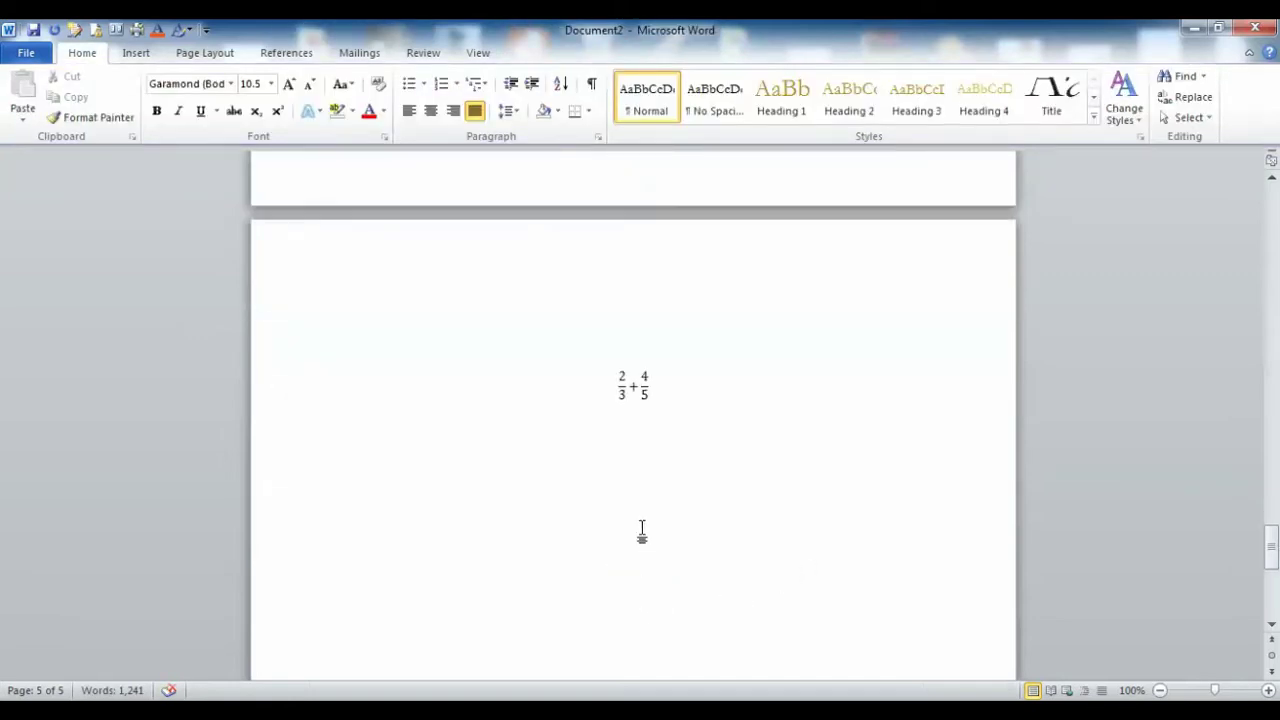
{"action": "double_click", "coordinate": [528, 545]}
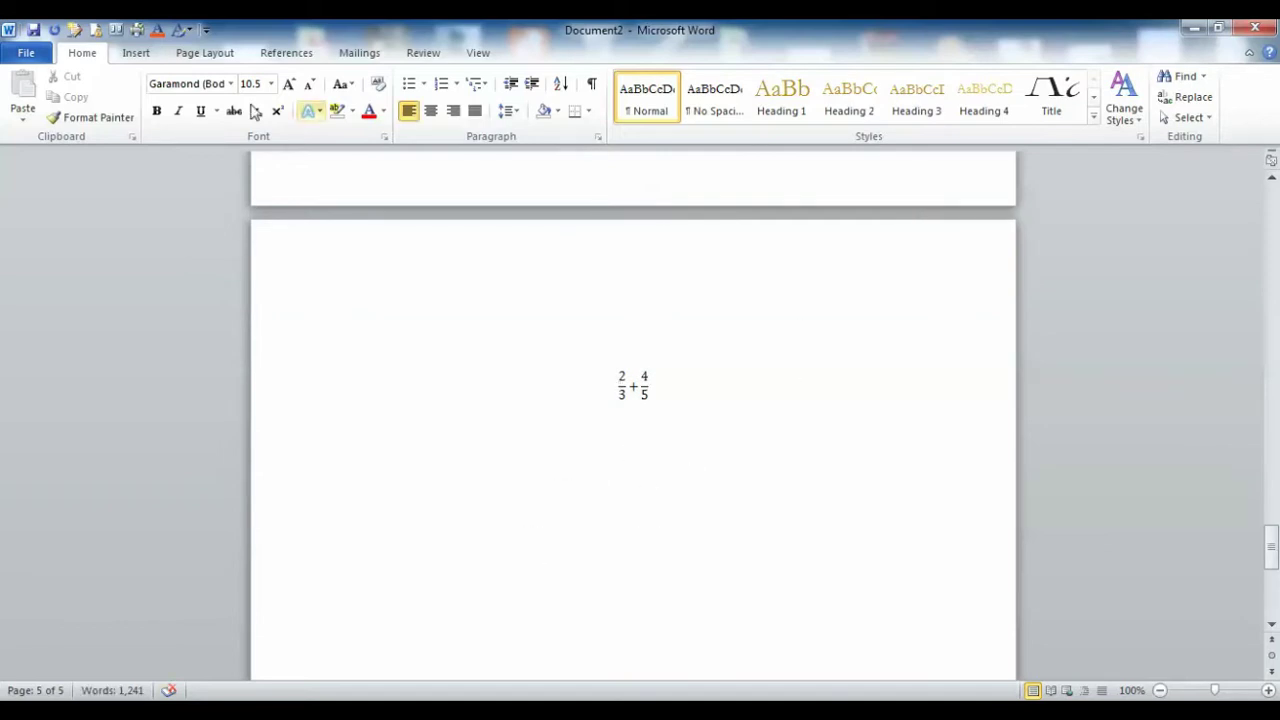
Insert the registered symbol ® from the Symbol gallery.
{"action": "left_click", "coordinate": [145, 53]}
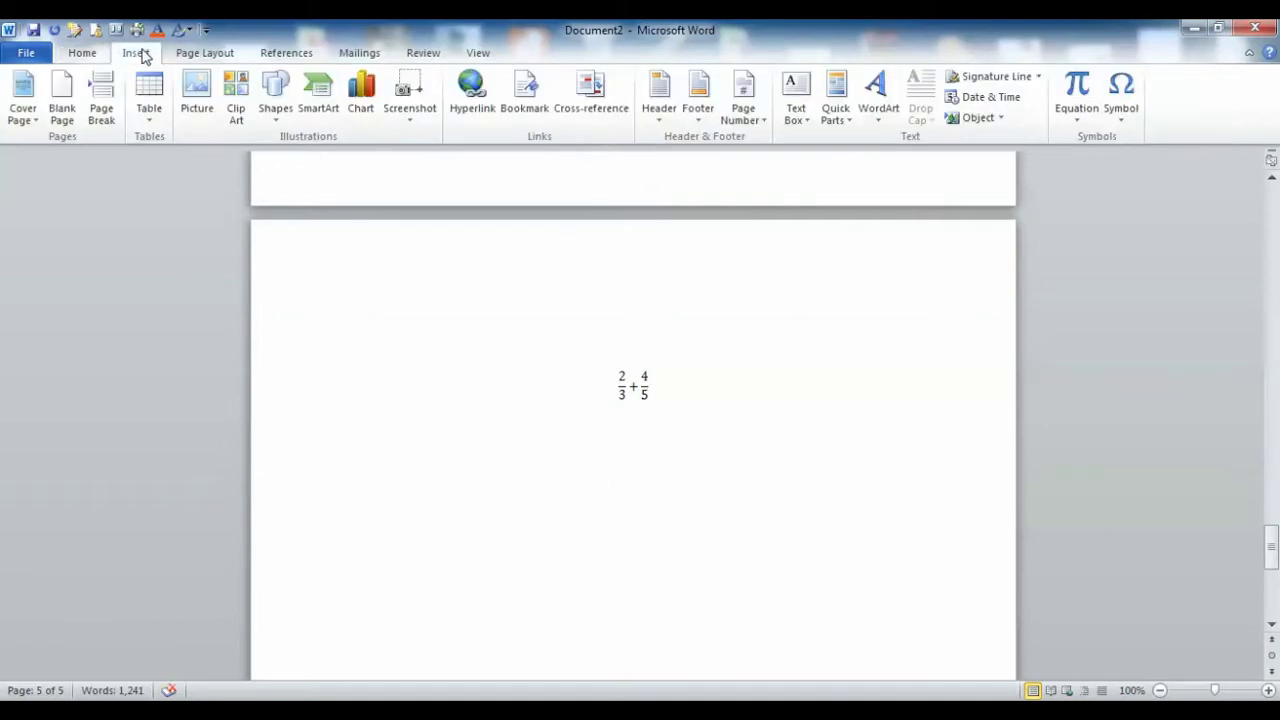
{"action": "left_click", "coordinate": [1119, 124]}
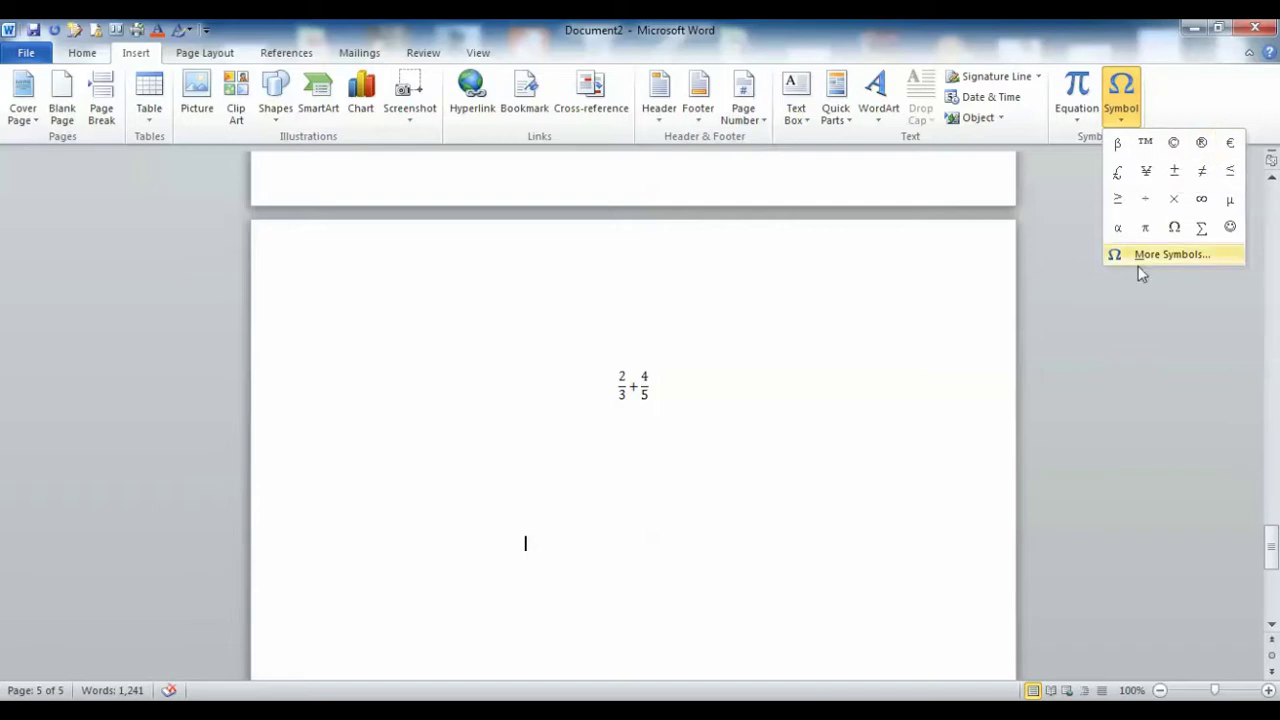
{"action": "left_click", "coordinate": [405, 553]}
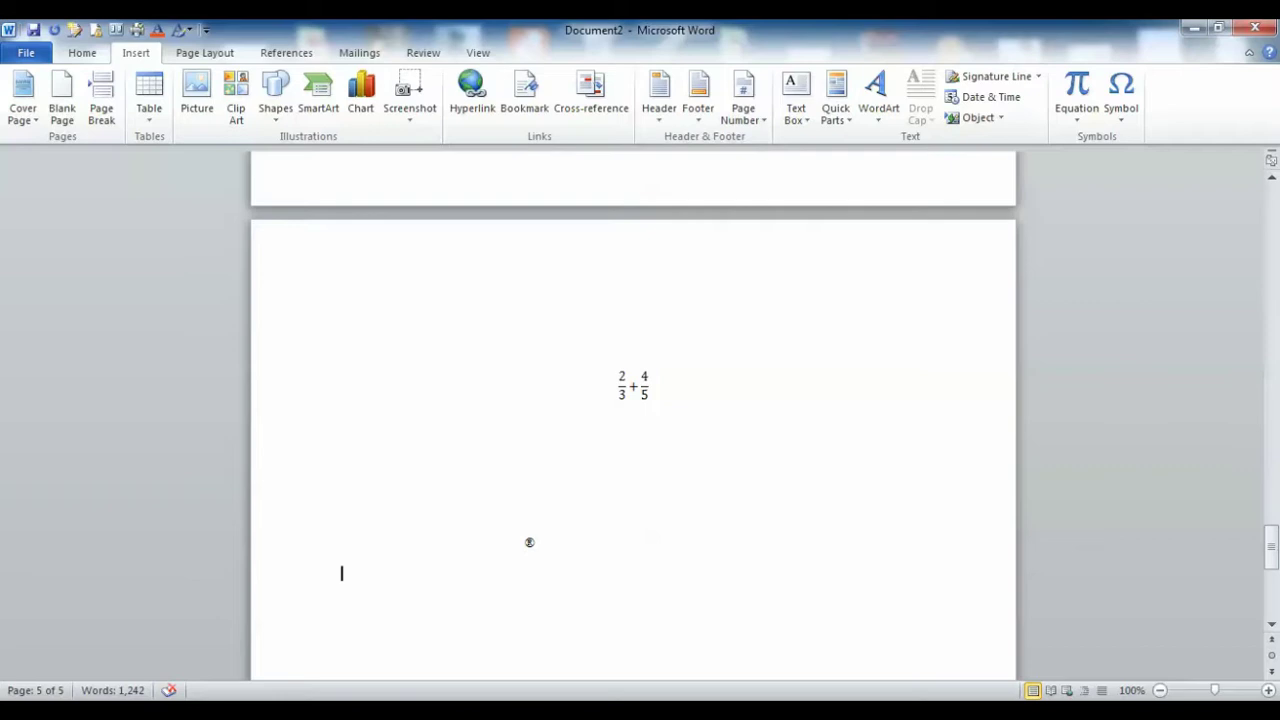
Add ™ with Ctrl+Alt+T and, on a new line, © with Ctrl+Alt+C.
{"action": "key", "text": "ctrl+alt+t"}
{"action": "key", "text": "Return"}
{"action": "key", "text": "ctrl+alt+c"}
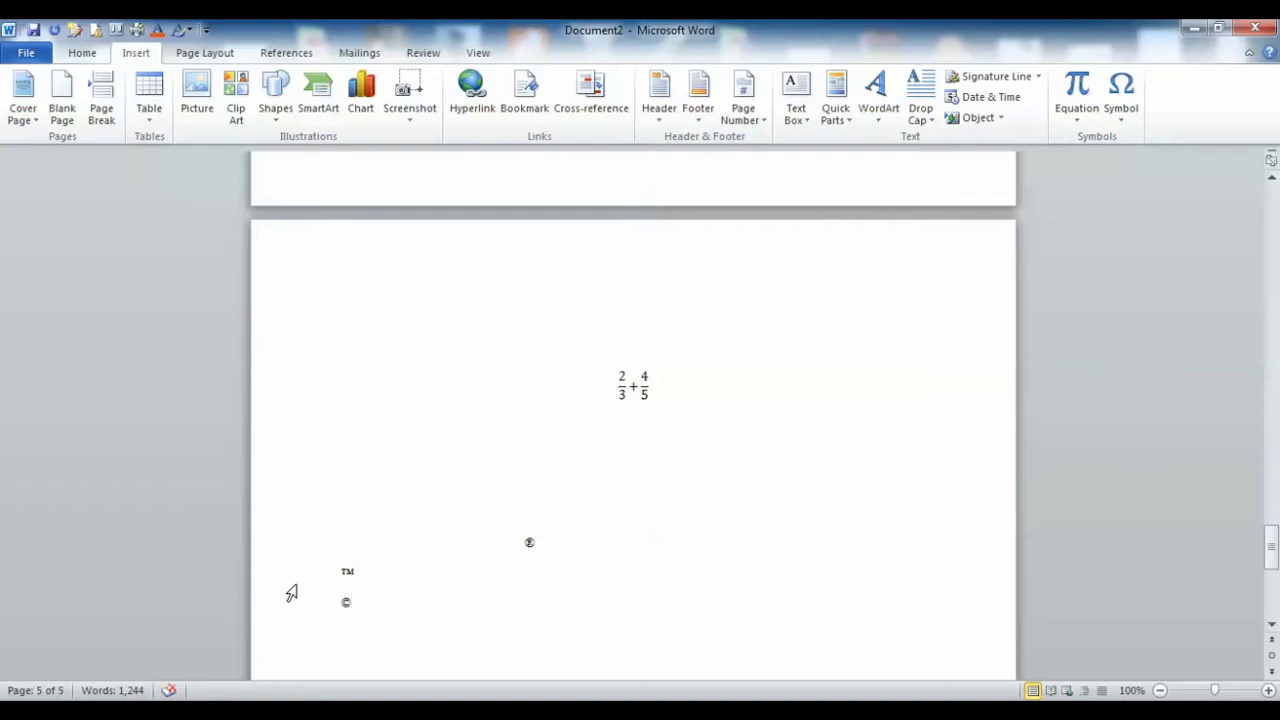
{"action": "scroll", "coordinate": [337, 634], "scroll_direction": "up", "scroll_amount": 2, "text": "ctrl"}
{"action": "scroll", "coordinate": [350, 630], "scroll_direction": "up", "scroll_amount": 2, "text": "ctrl"}
{"action": "scroll", "coordinate": [352, 628], "scroll_direction": "down", "scroll_amount": 4, "text": "ctrl"}
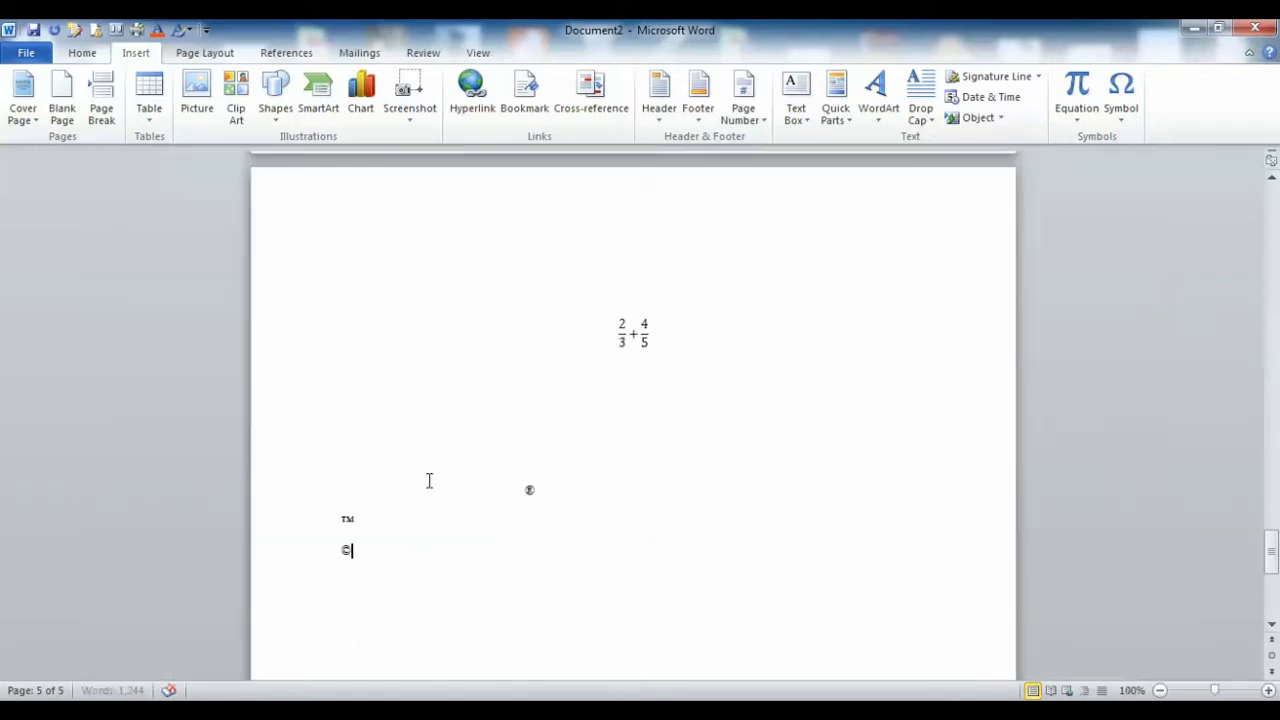
{"action": "scroll", "coordinate": [317, 603], "scroll_direction": "up", "scroll_amount": 1, "text": "ctrl"}
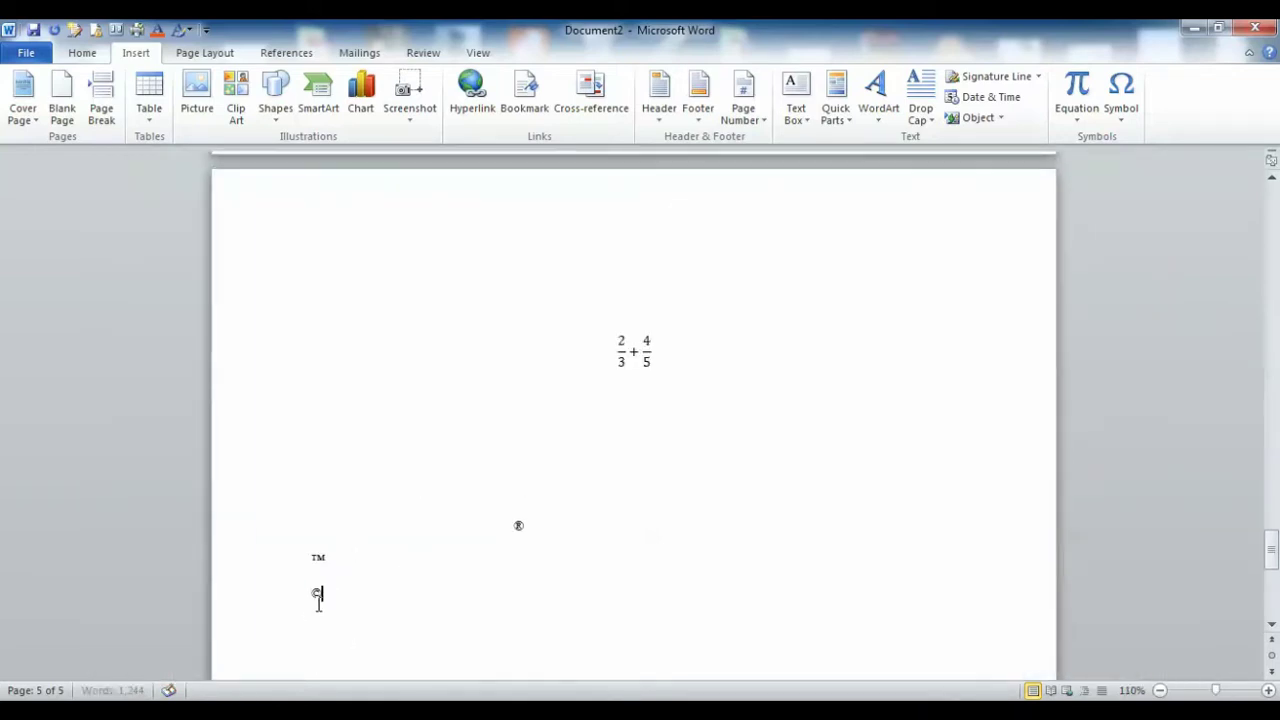
{"action": "left_click", "coordinate": [1120, 124]}
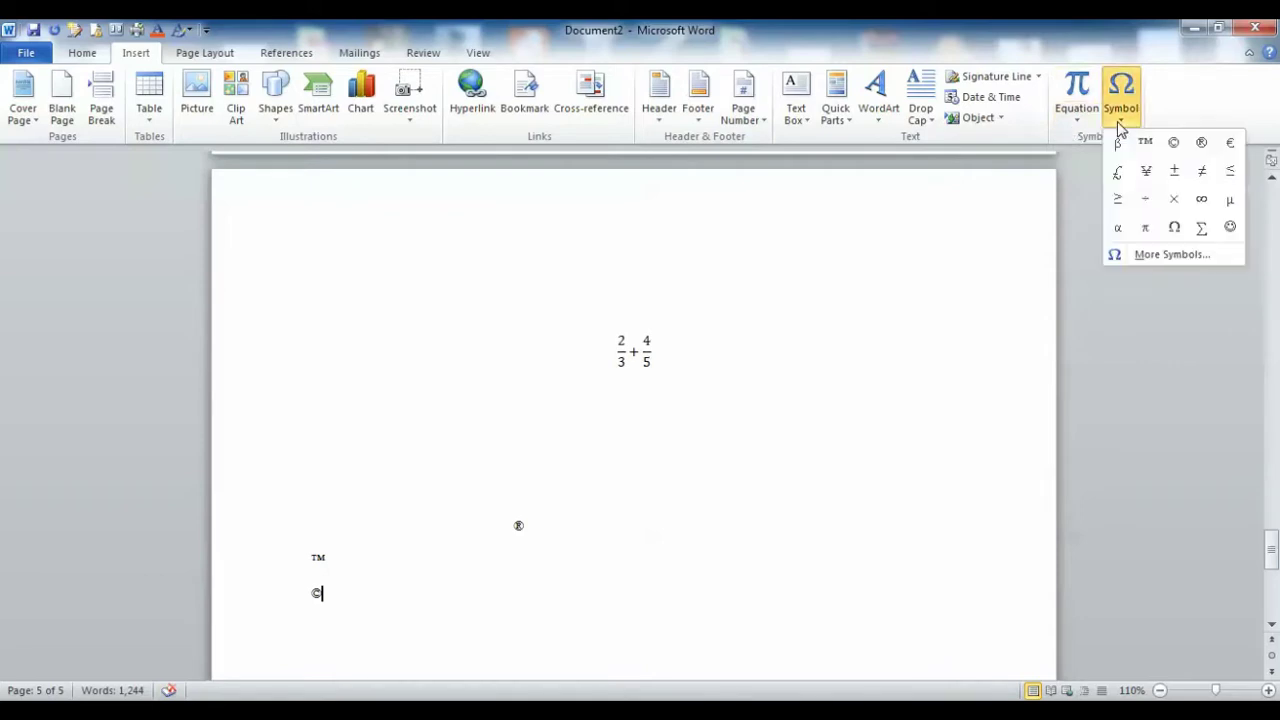
Assign Ctrl+Q as the keyboard shortcut for the Greek small letter alpha (α).
{"action": "left_click", "coordinate": [1167, 254]}
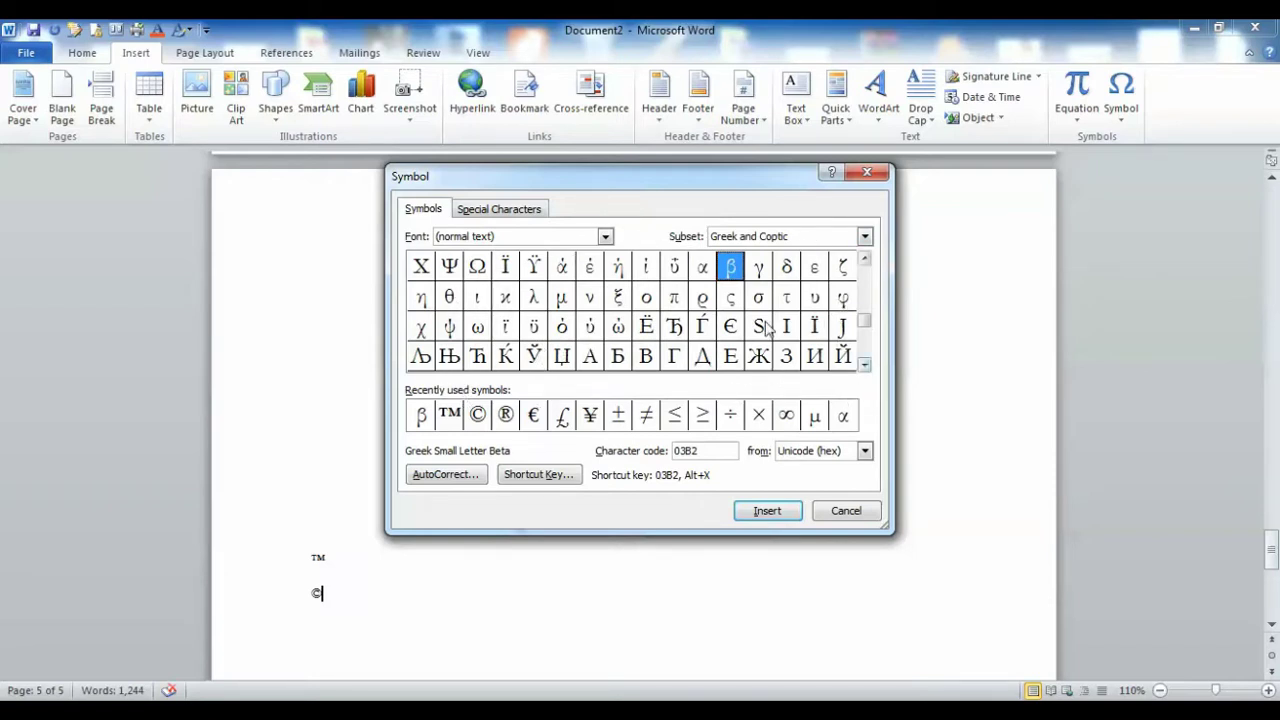
{"action": "left_click", "coordinate": [702, 272]}
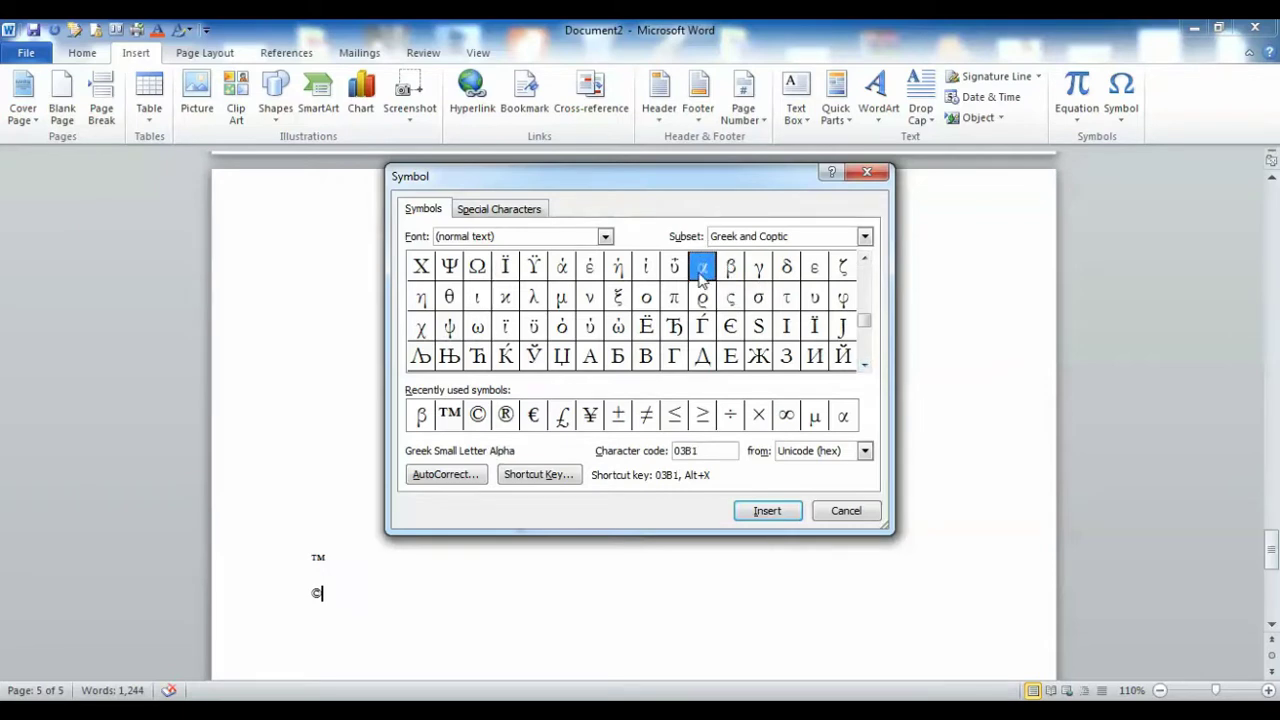
{"action": "left_click", "coordinate": [567, 476]}
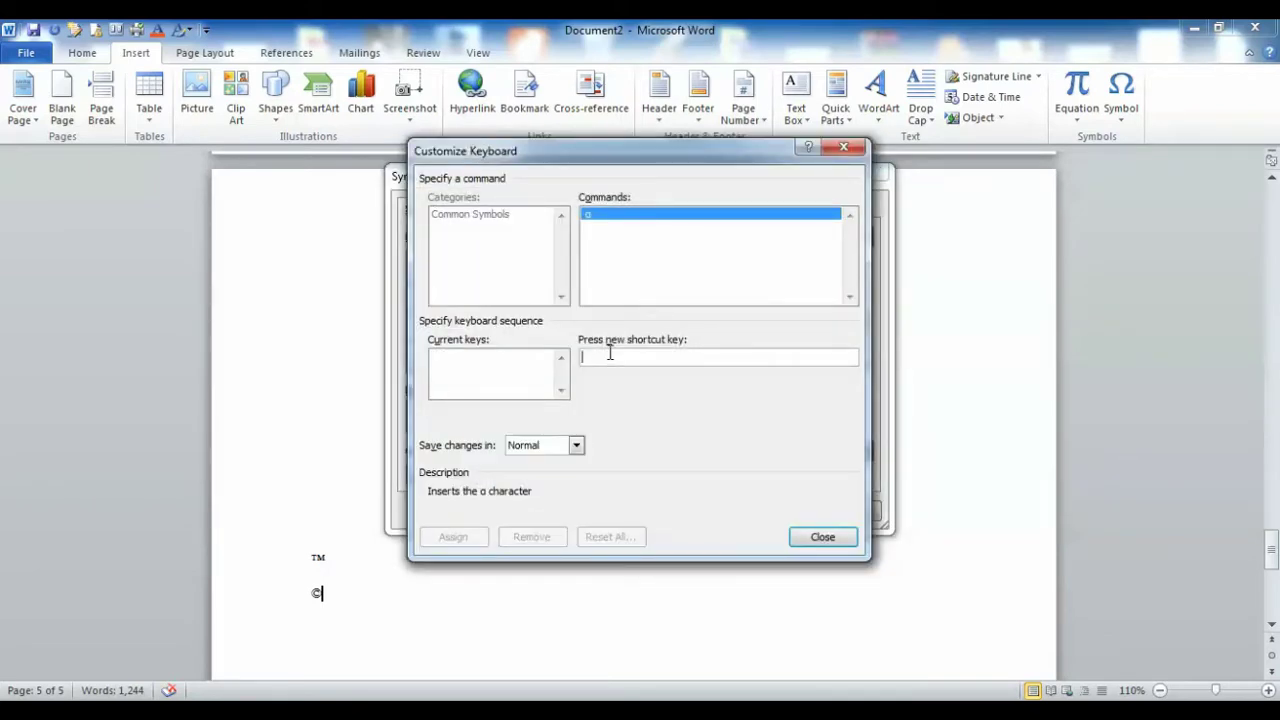
{"action": "key", "text": "ctrl+q"}
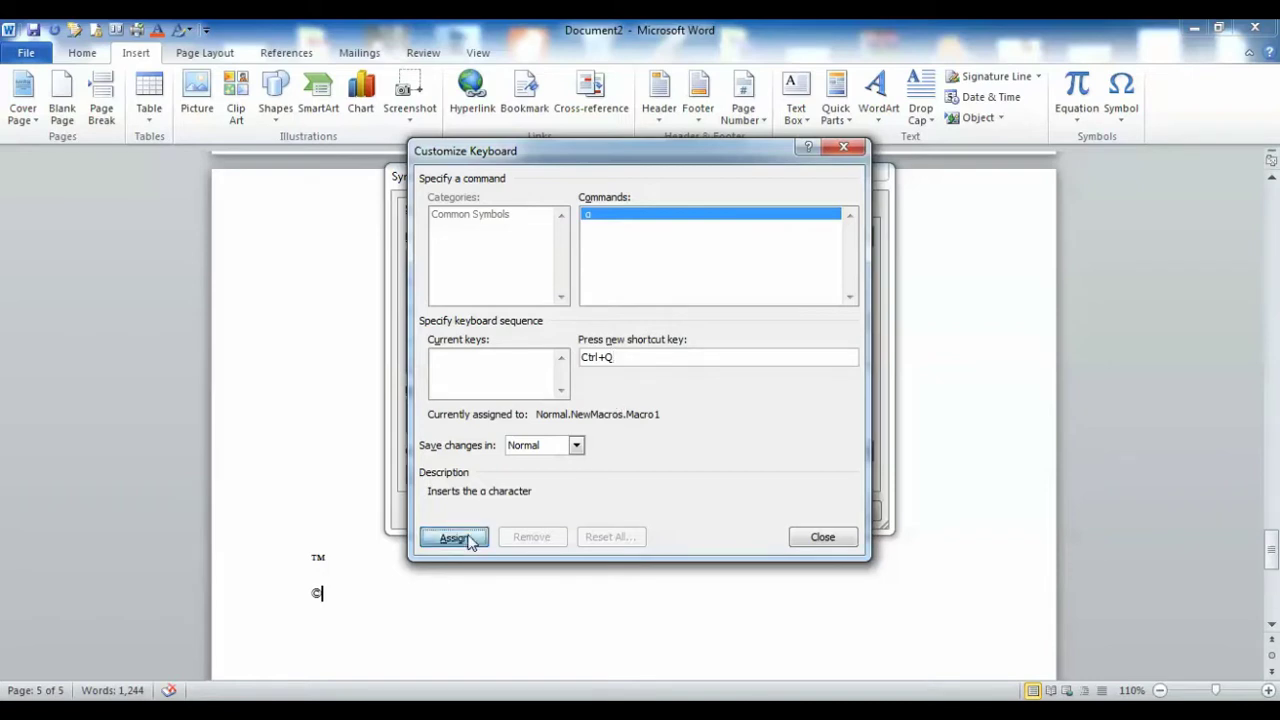
{"action": "left_click", "coordinate": [452, 537]}
{"action": "left_click", "coordinate": [822, 537]}
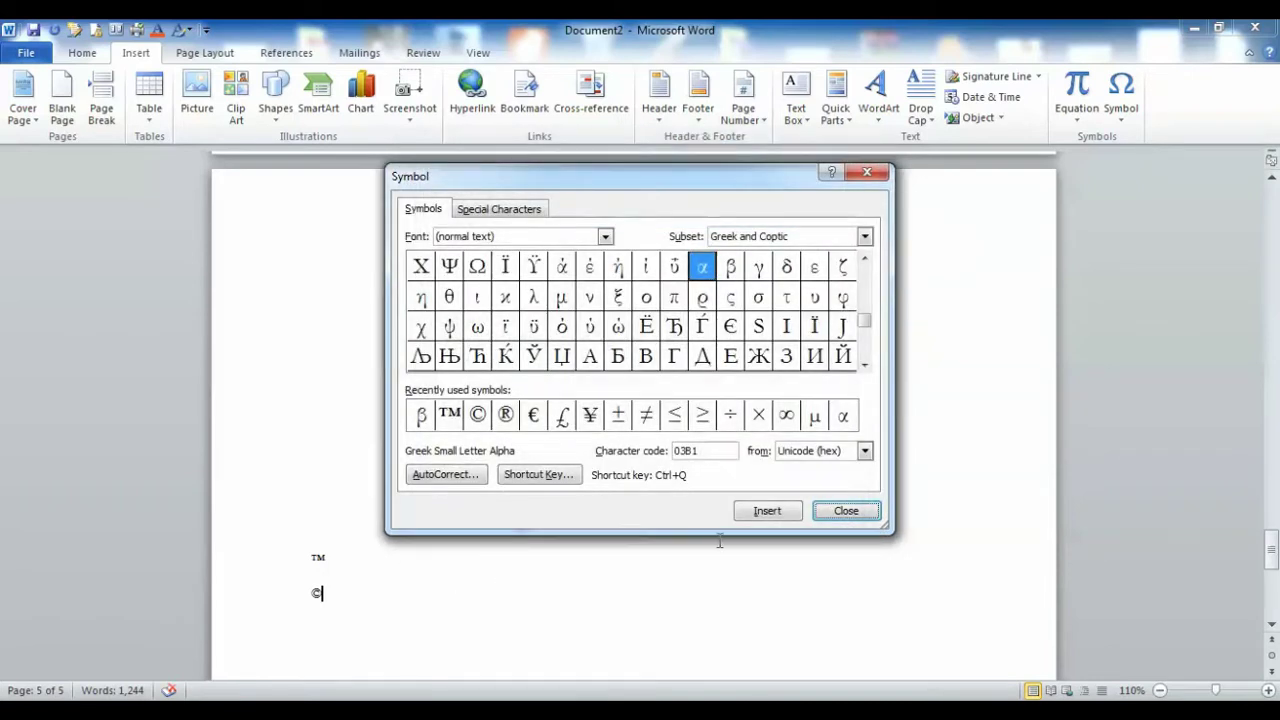
{"action": "left_click", "coordinate": [846, 511]}
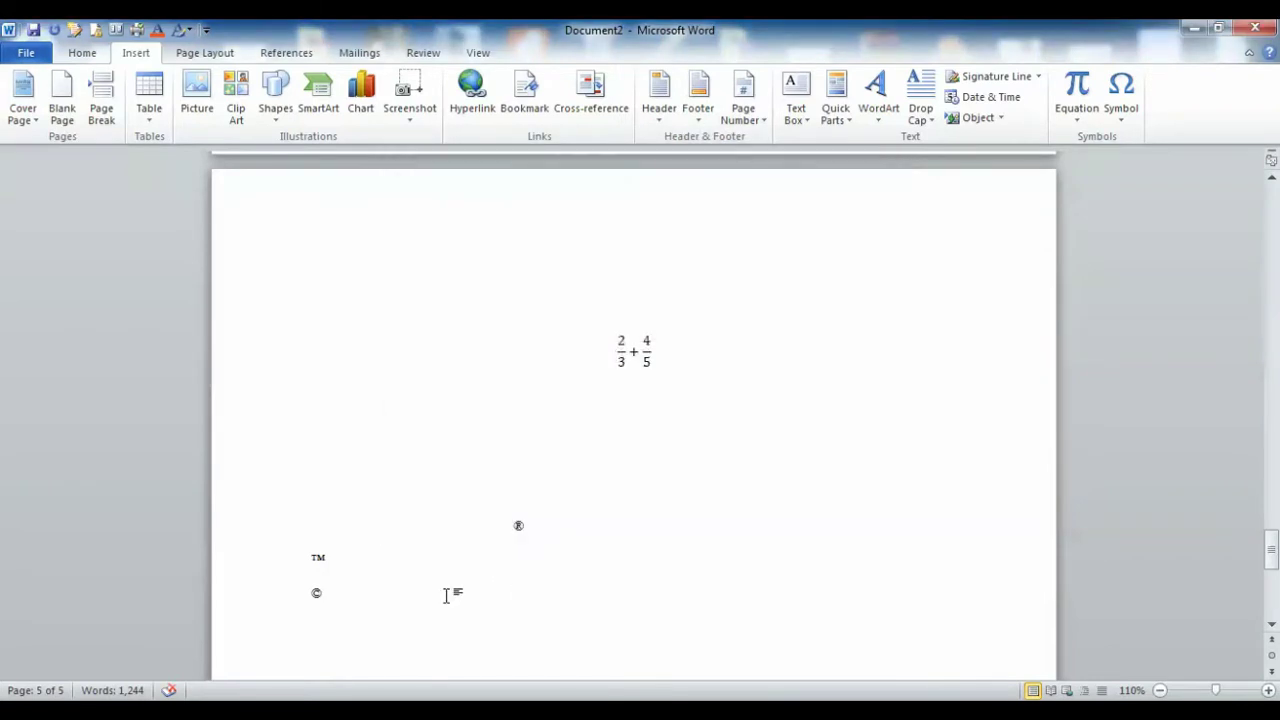
Insert α with Ctrl+Q on a new line below ©, undoing its autocorrection to A.
{"action": "key", "text": "Return"}
{"action": "key", "text": "ctrl+q"}
{"action": "type", "text": "α"}
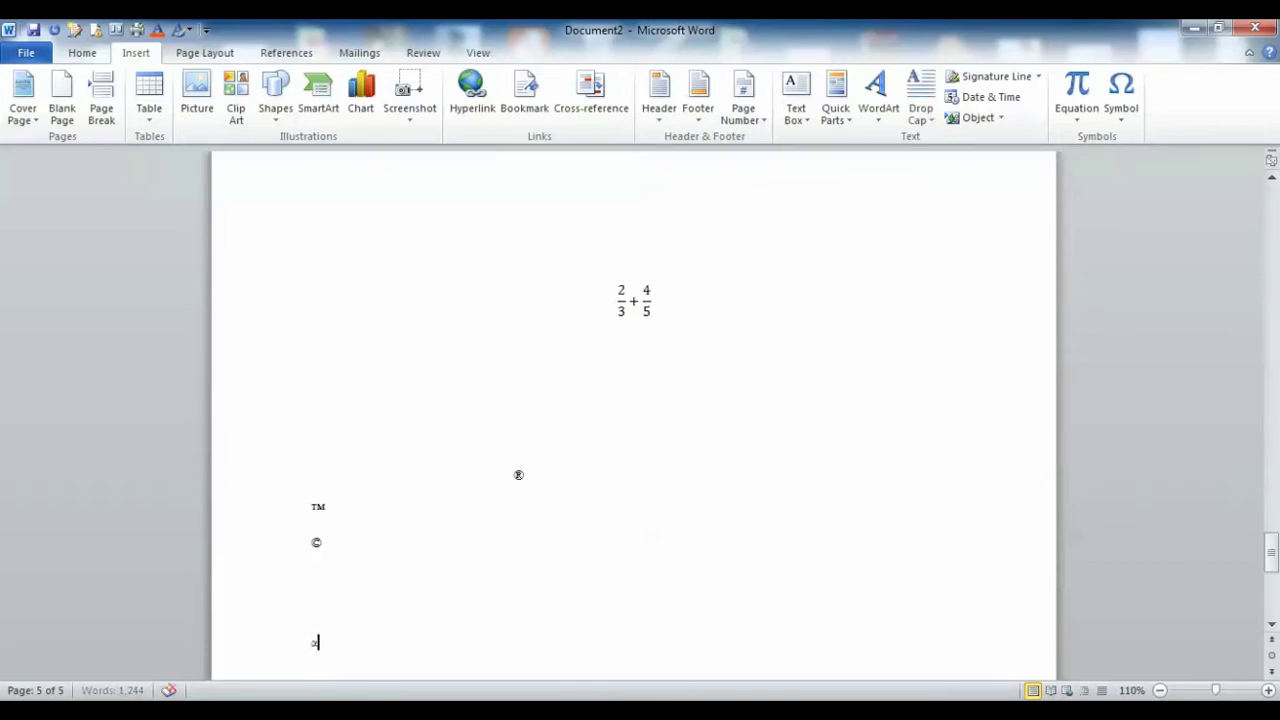
{"action": "key", "text": "Return"}
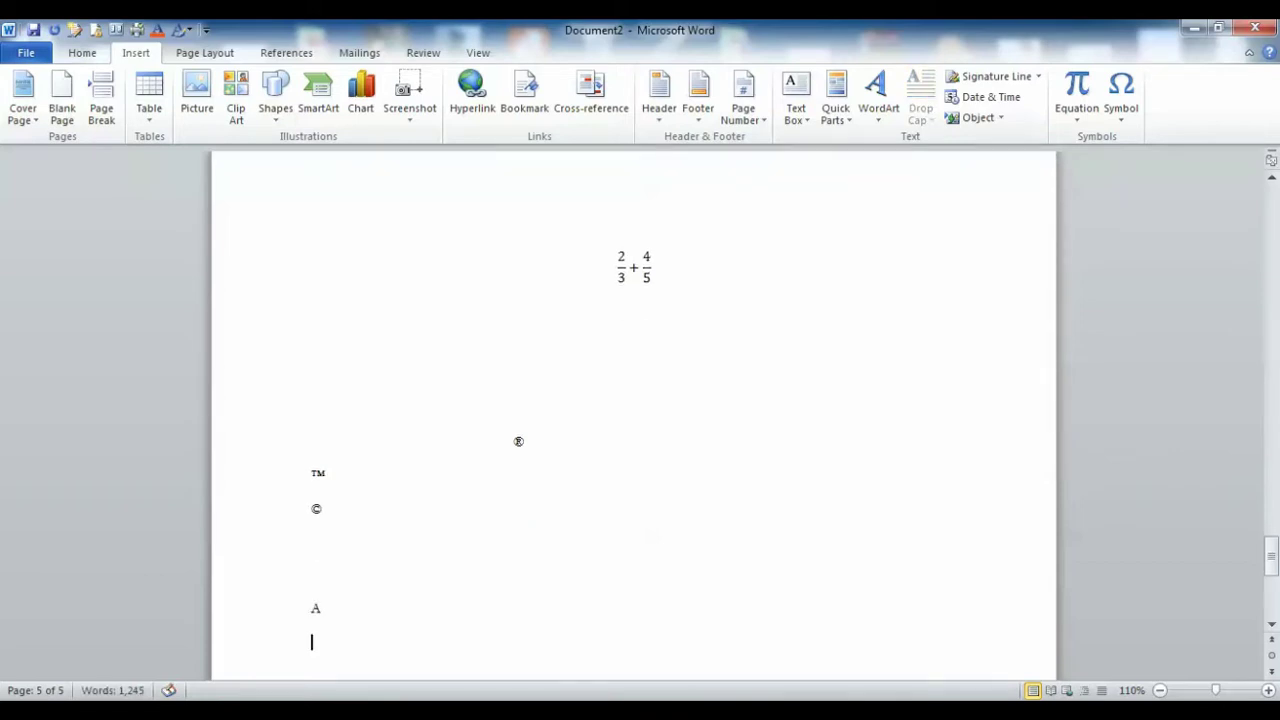
{"action": "key", "text": "BackSpace"}
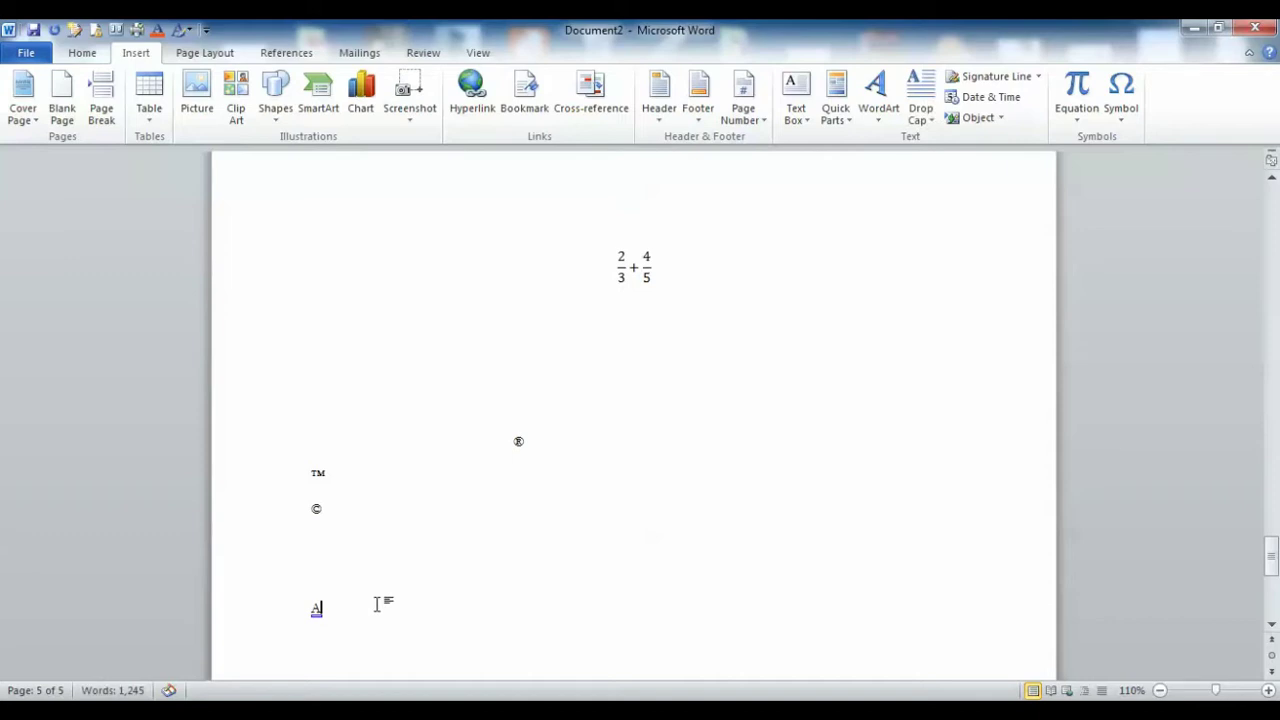
{"action": "key", "text": "Return"}
{"action": "key", "text": "ctrl+z"}
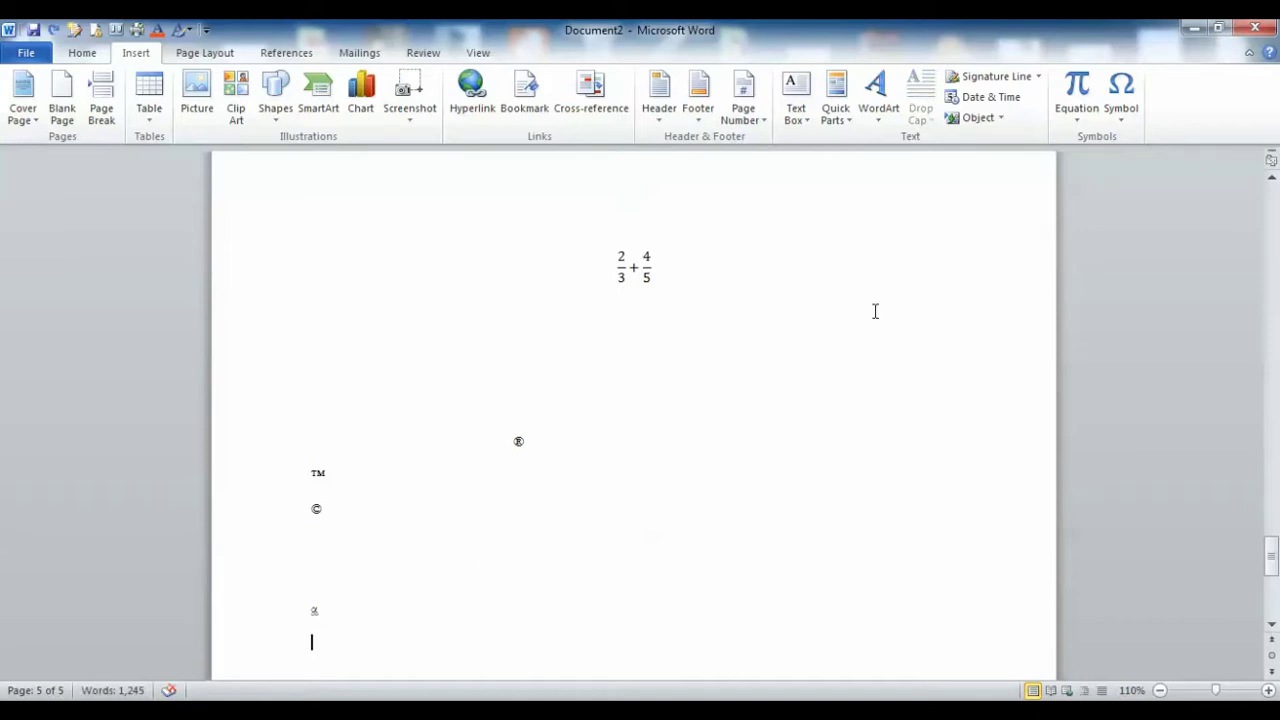
{"action": "left_click", "coordinate": [1121, 125]}
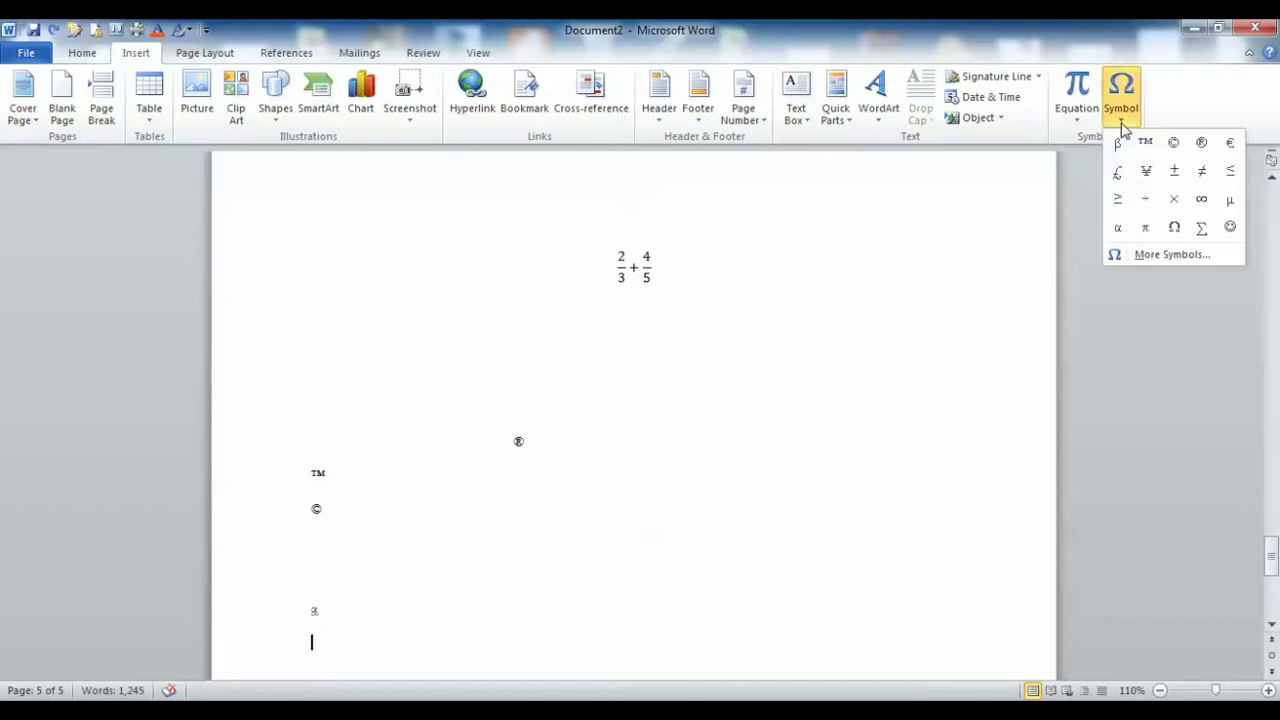
{"action": "left_click", "coordinate": [1174, 262]}
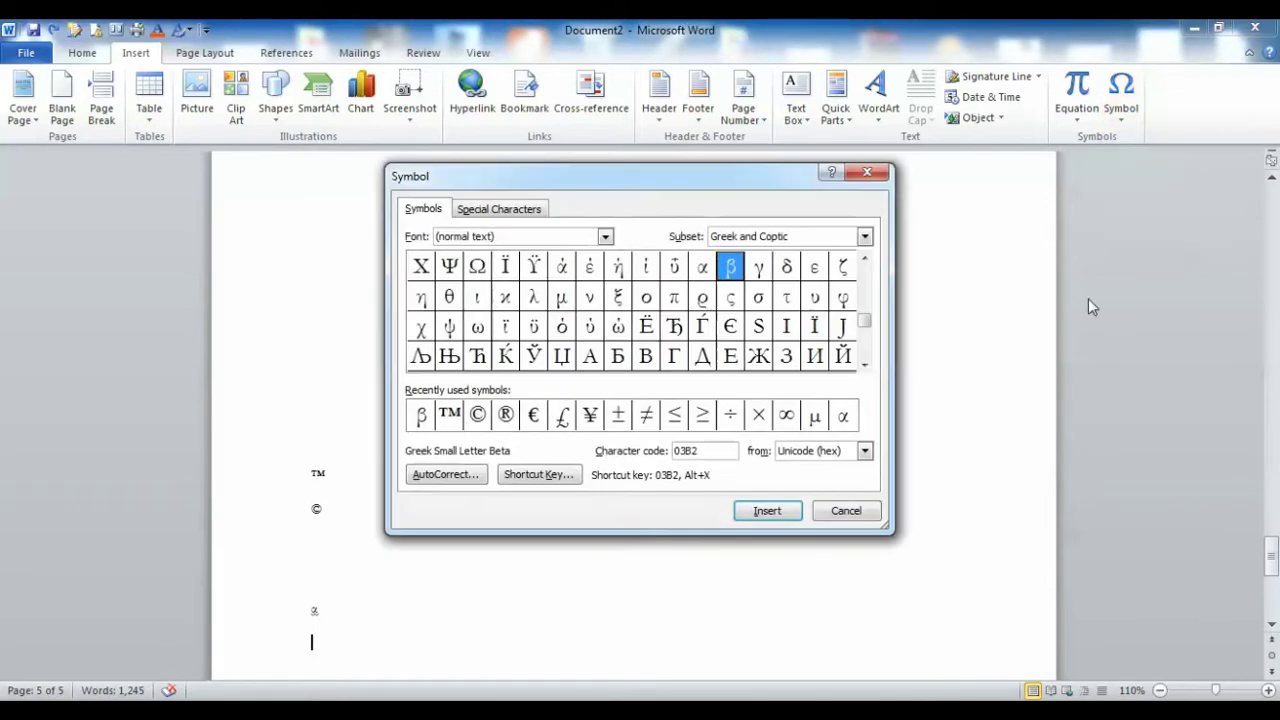
{"action": "left_click", "coordinate": [531, 209]}
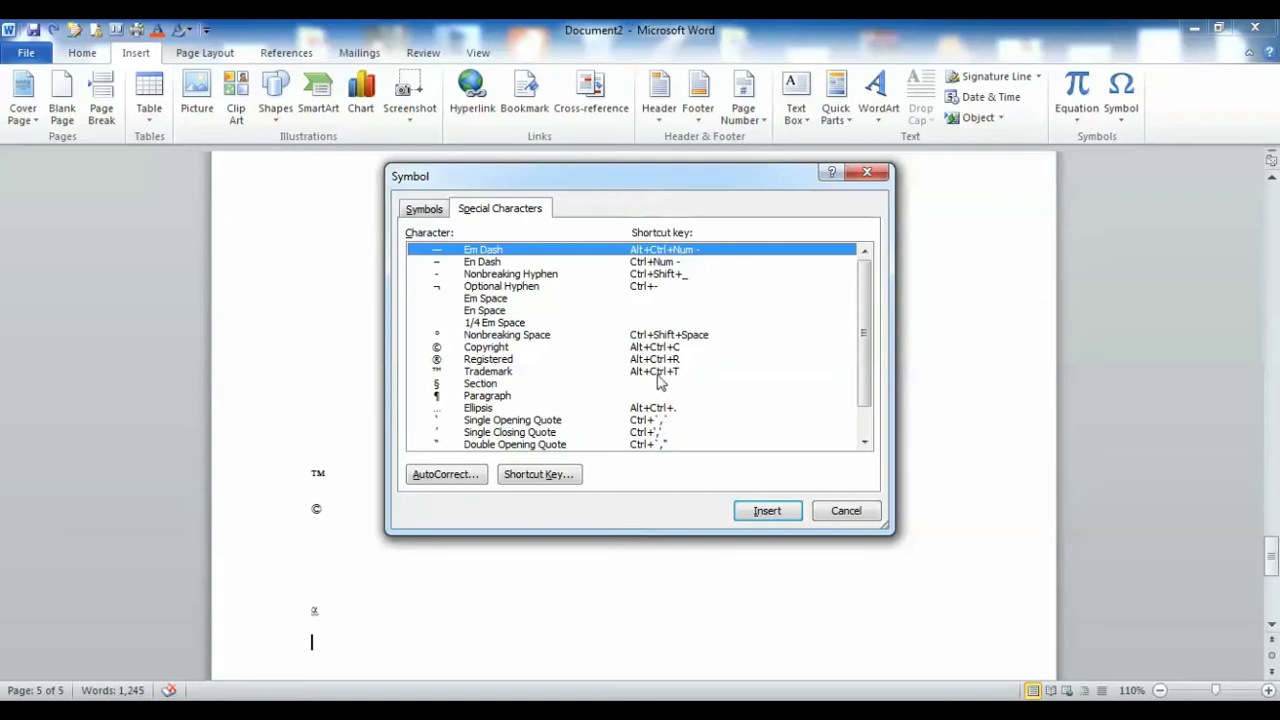
{"action": "key", "text": "Escape"}
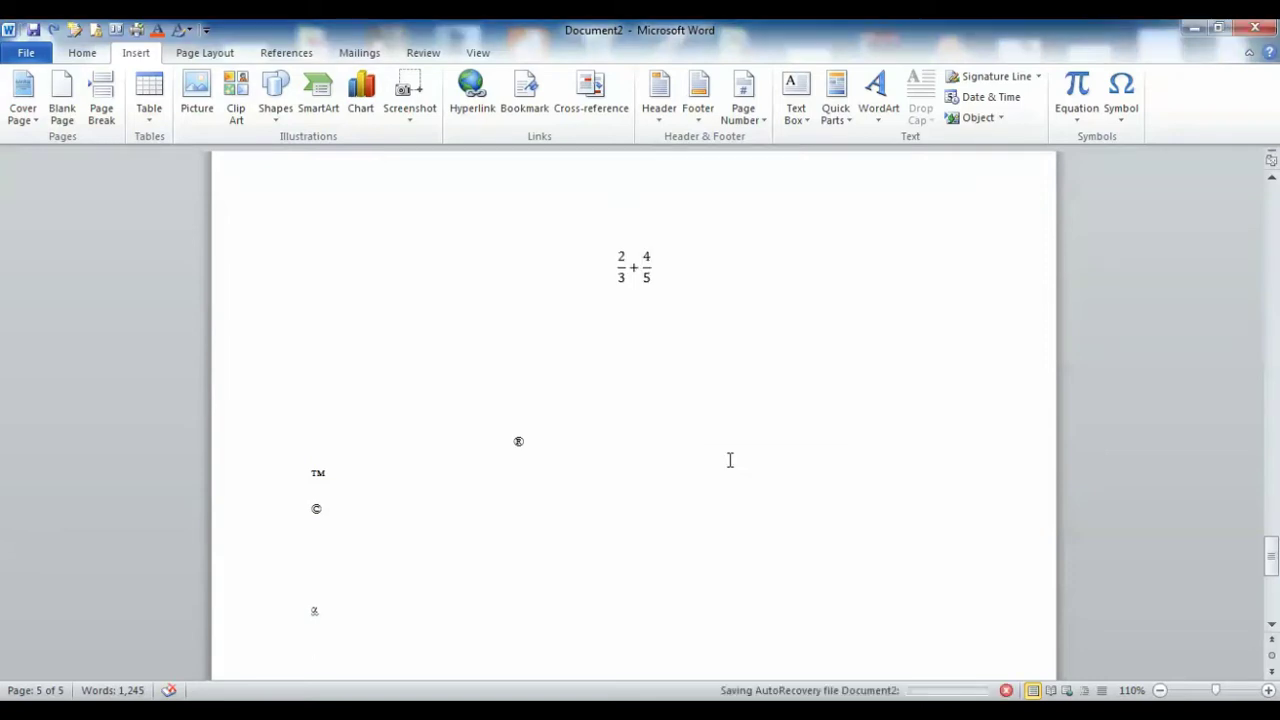